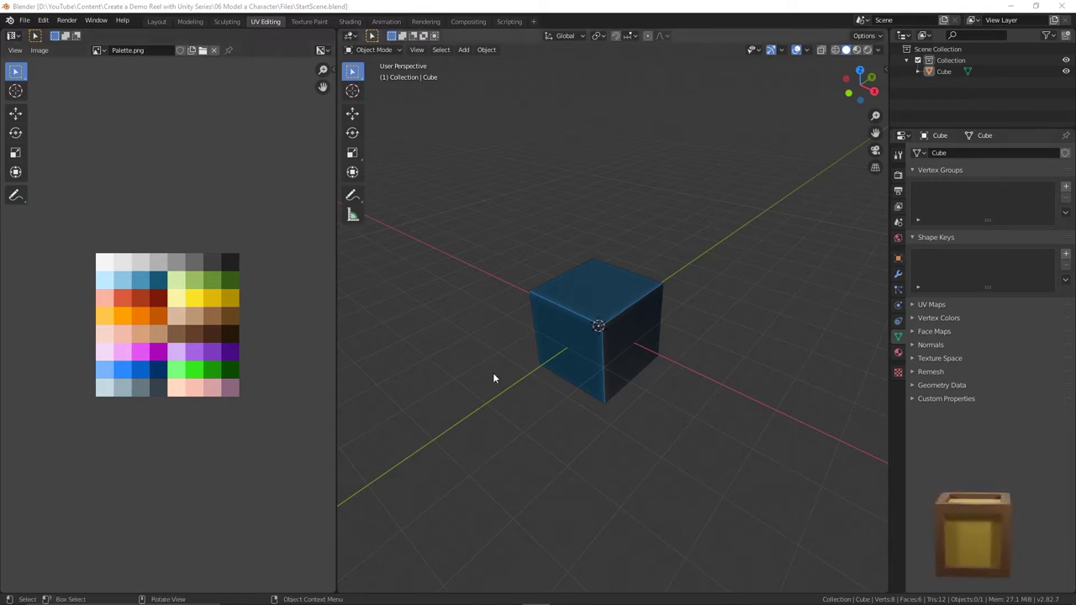
# - Switch to the UV Editing workspace and put the cube in Edit Mode with face select
pyautogui.click(278, 23)
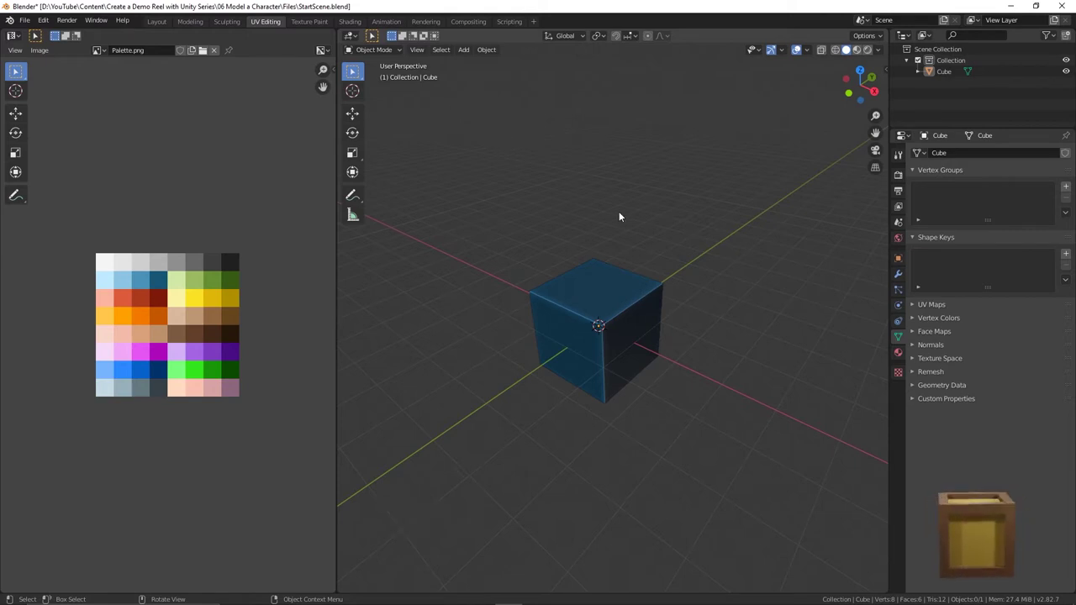
pyautogui.press('Tab')
pyautogui.click(398, 52)
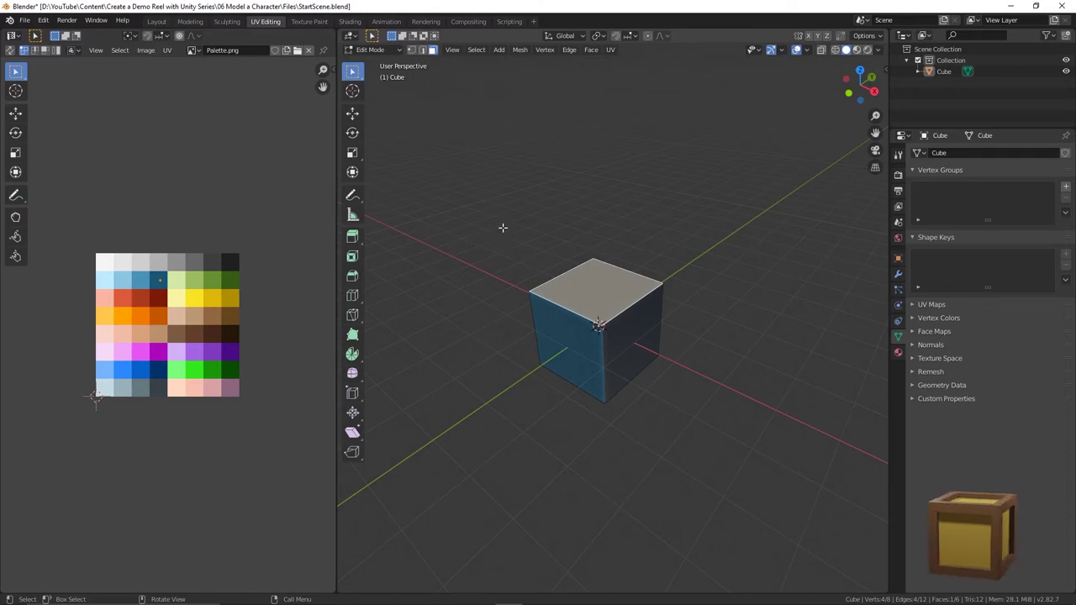
# - Select all faces, move the cube's UVs onto a brown palette swatch, then deselect
pyautogui.press('3')
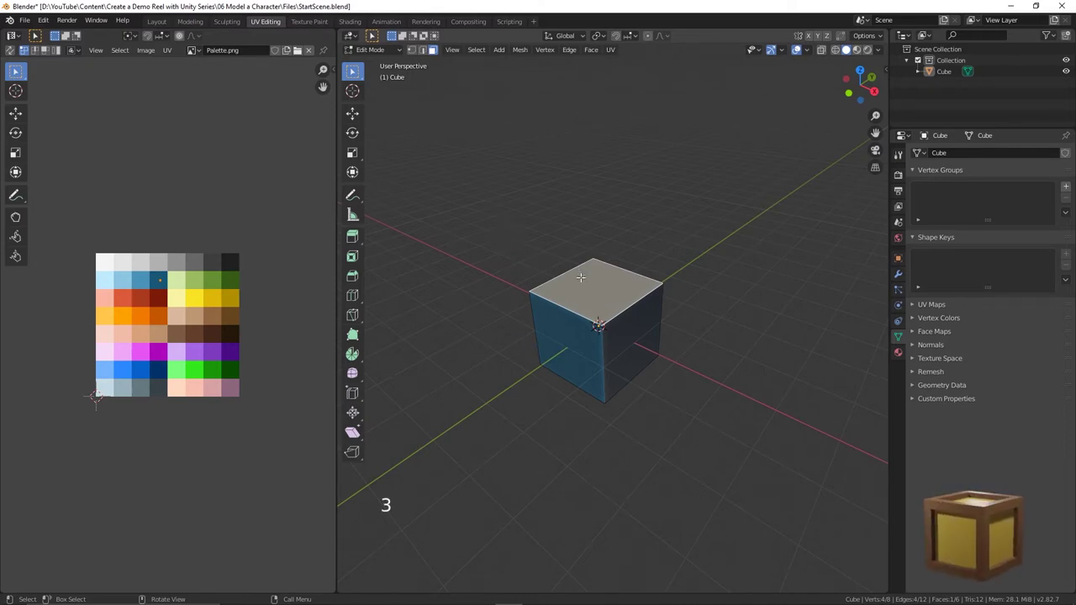
pyautogui.press('a')
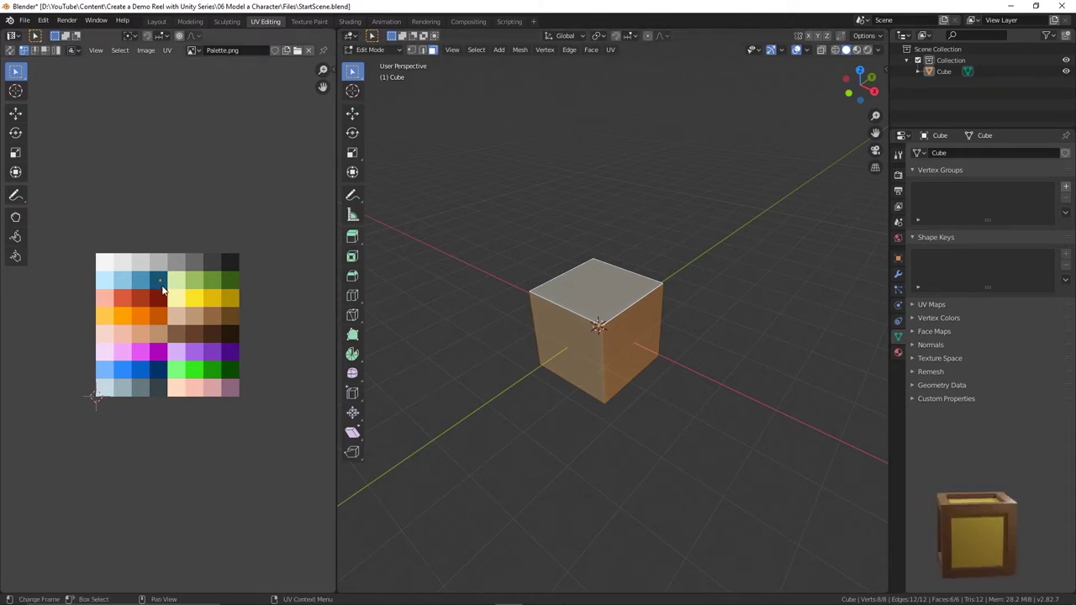
pyautogui.press('g')
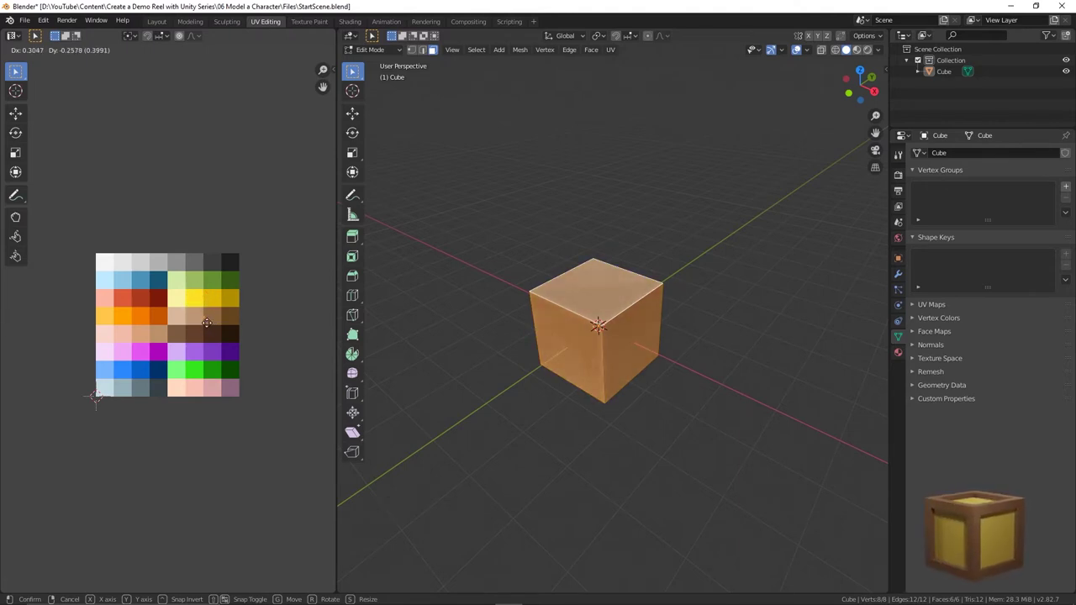
pyautogui.click(209, 322)
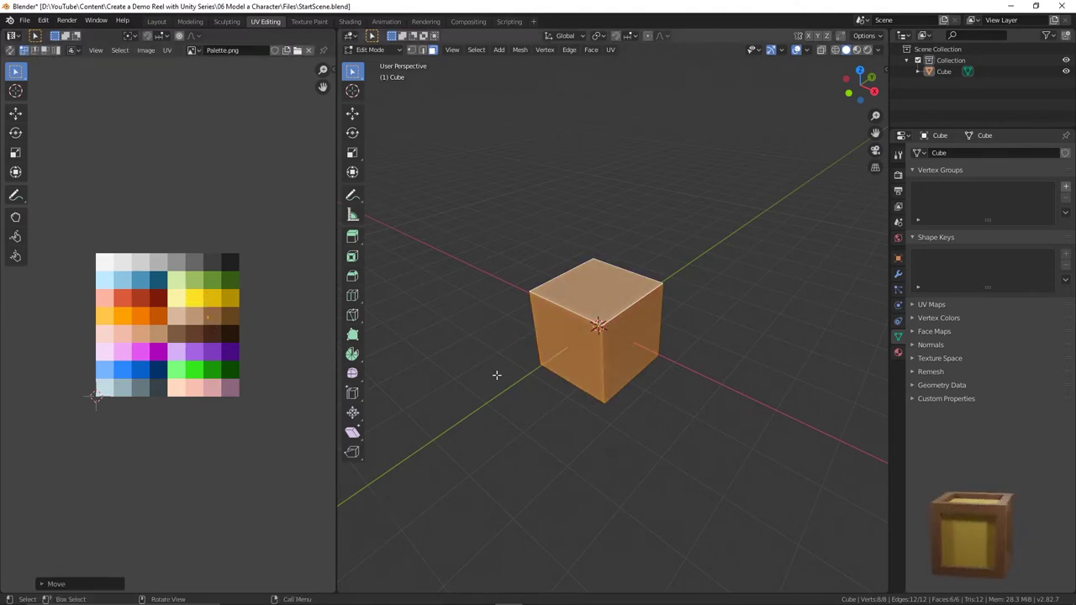
pyautogui.click(706, 422)
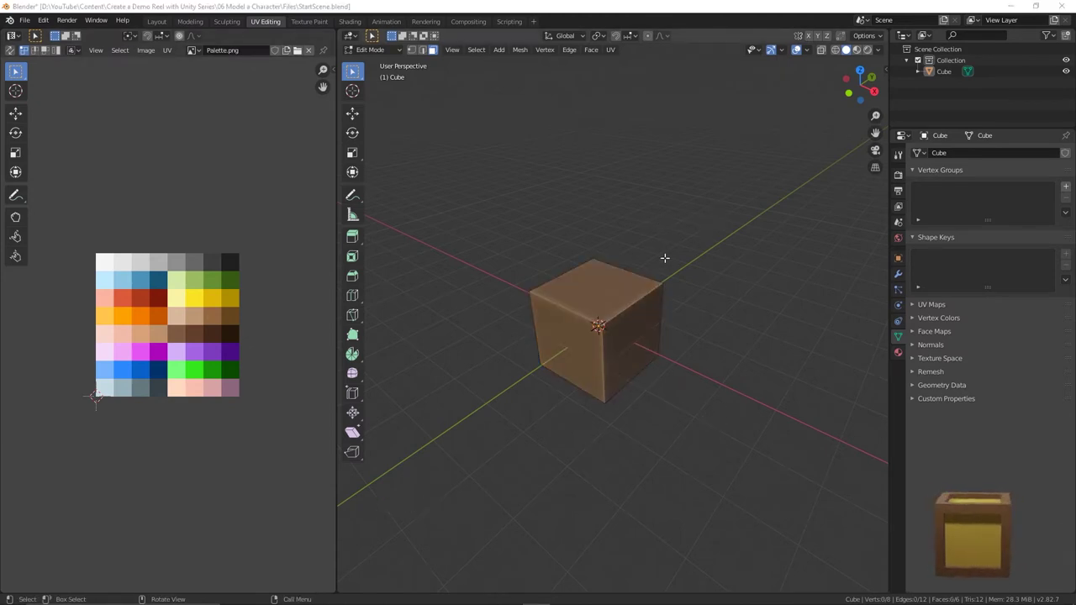
# - Select the top face and inset it, restarting after one cancelled attempt
pyautogui.click(622, 288)
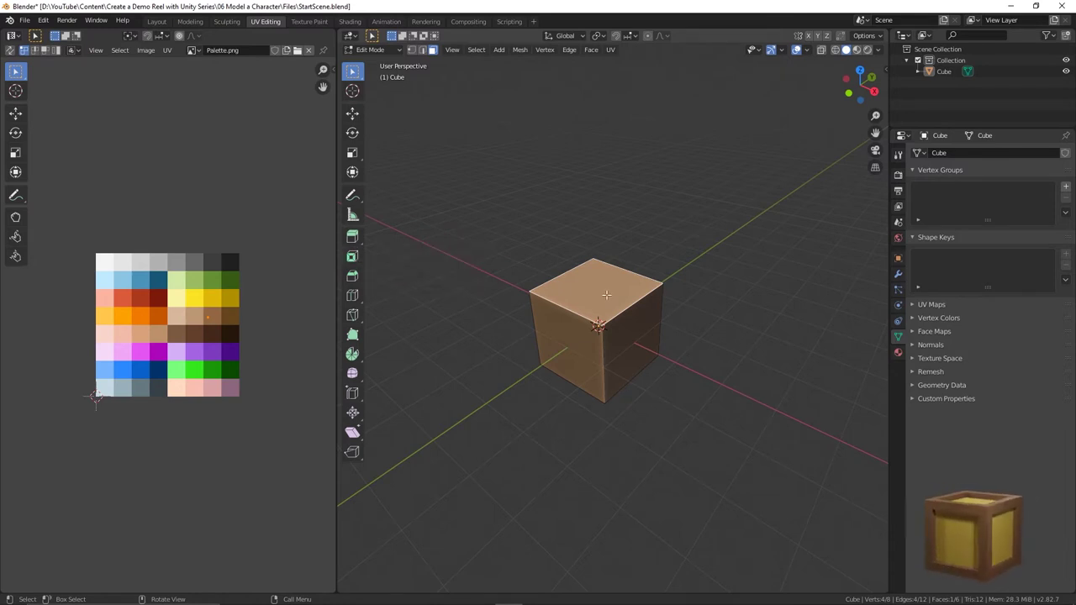
pyautogui.press('i')
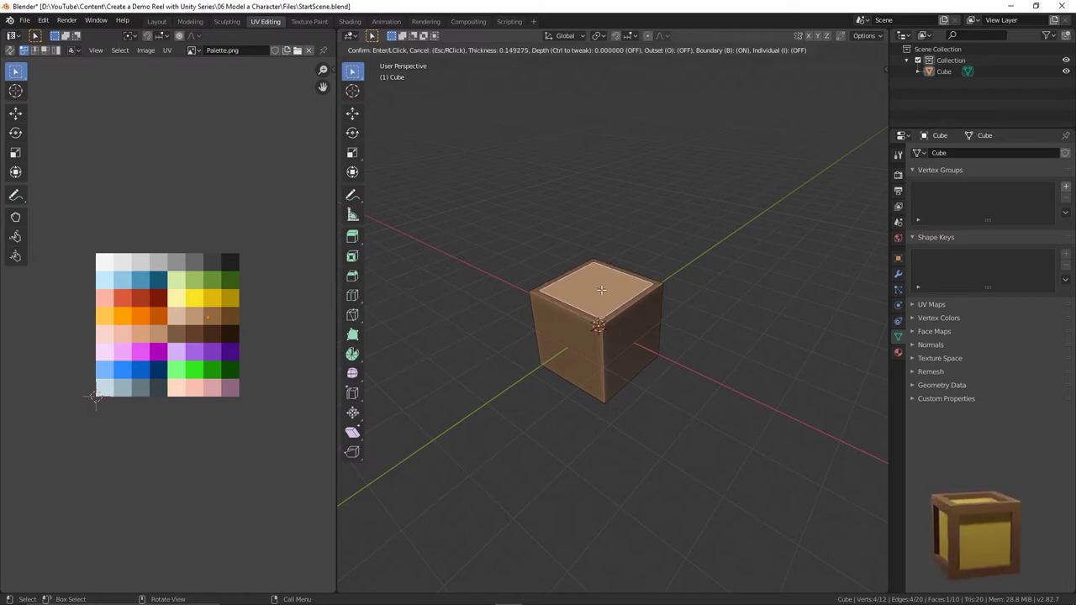
pyautogui.press('Escape')
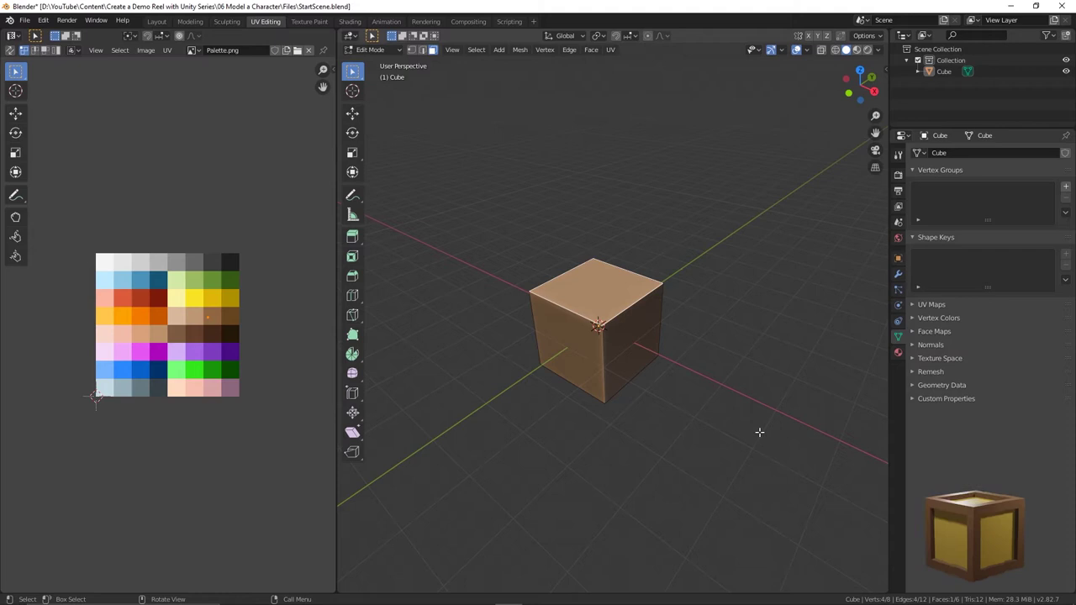
pyautogui.press('i')
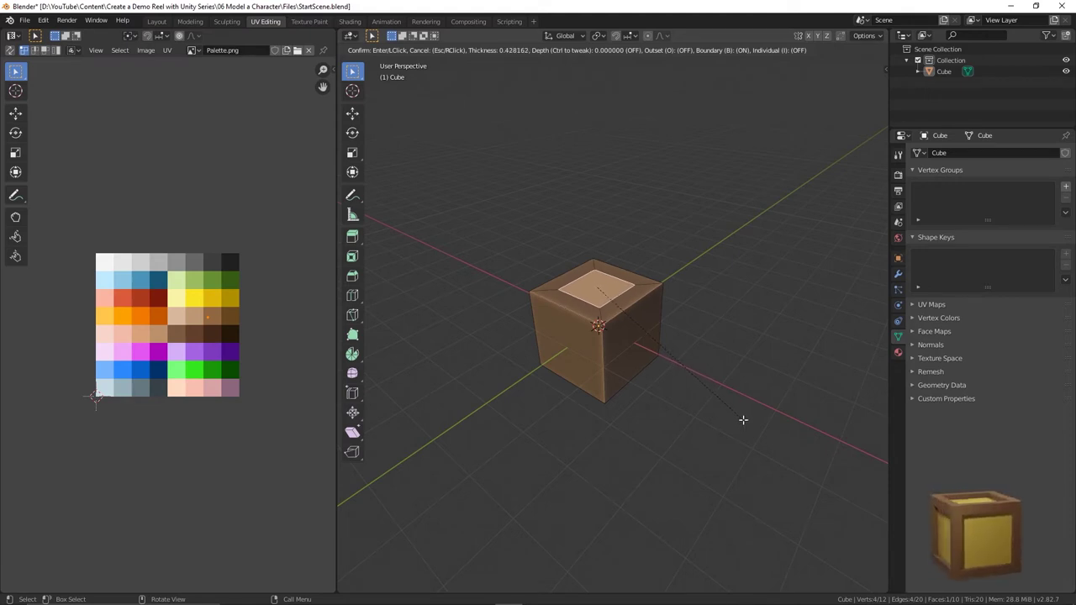
# - Undo the first top-face inset and redo it thinner, about 0.27
pyautogui.click(743, 420)
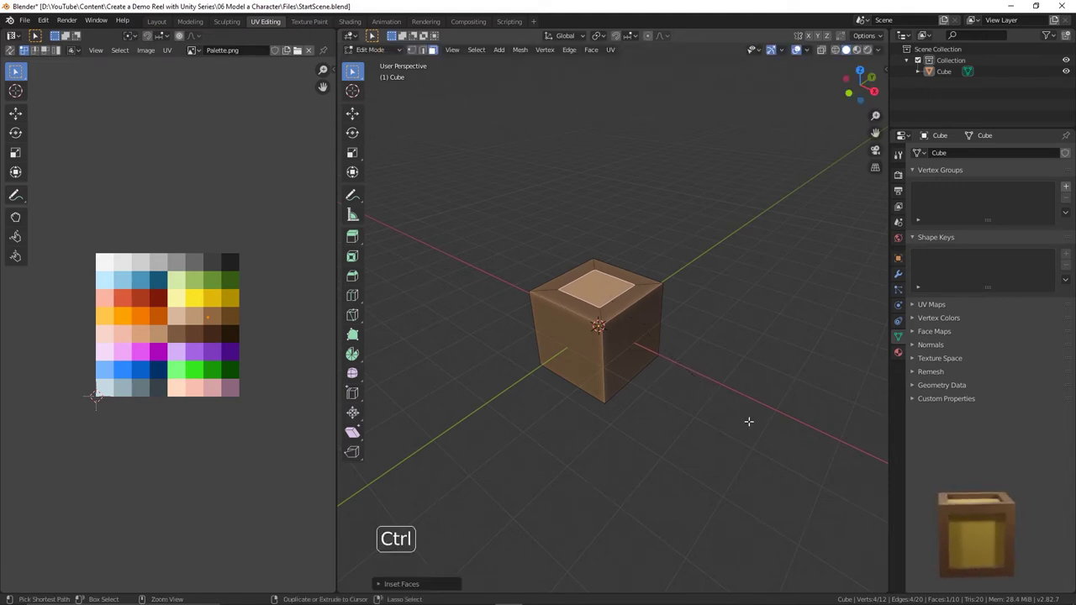
pyautogui.hotkey('ctrl', 'z')
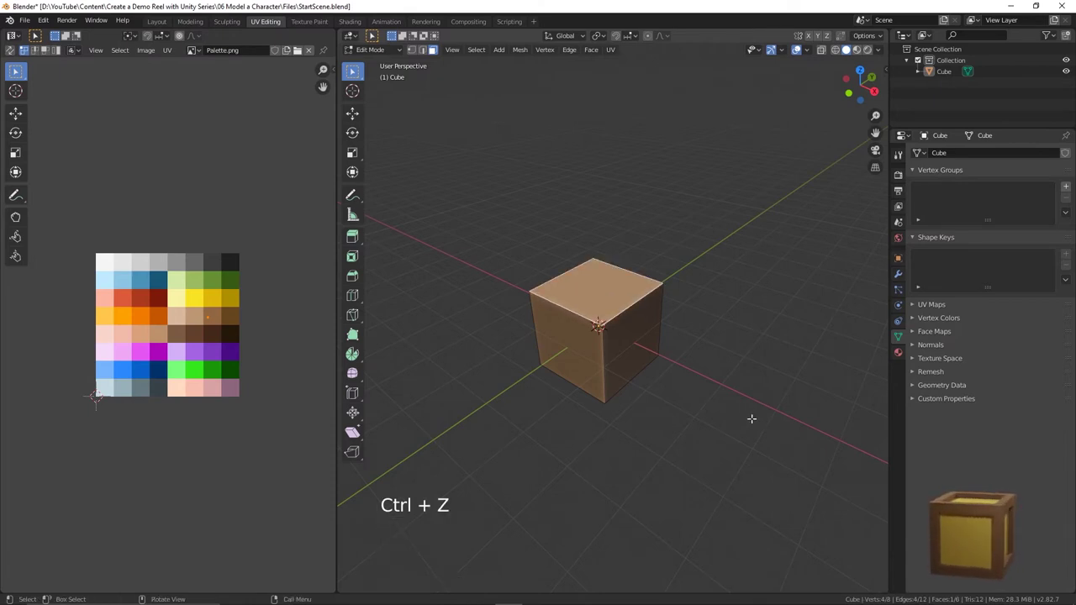
pyautogui.press('i')
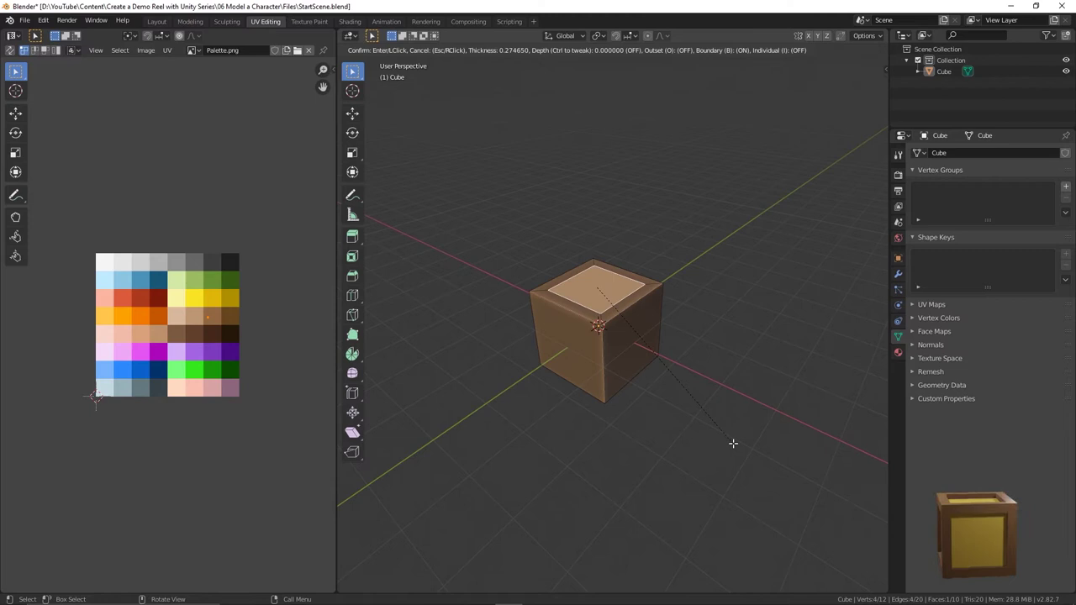
pyautogui.click(733, 443)
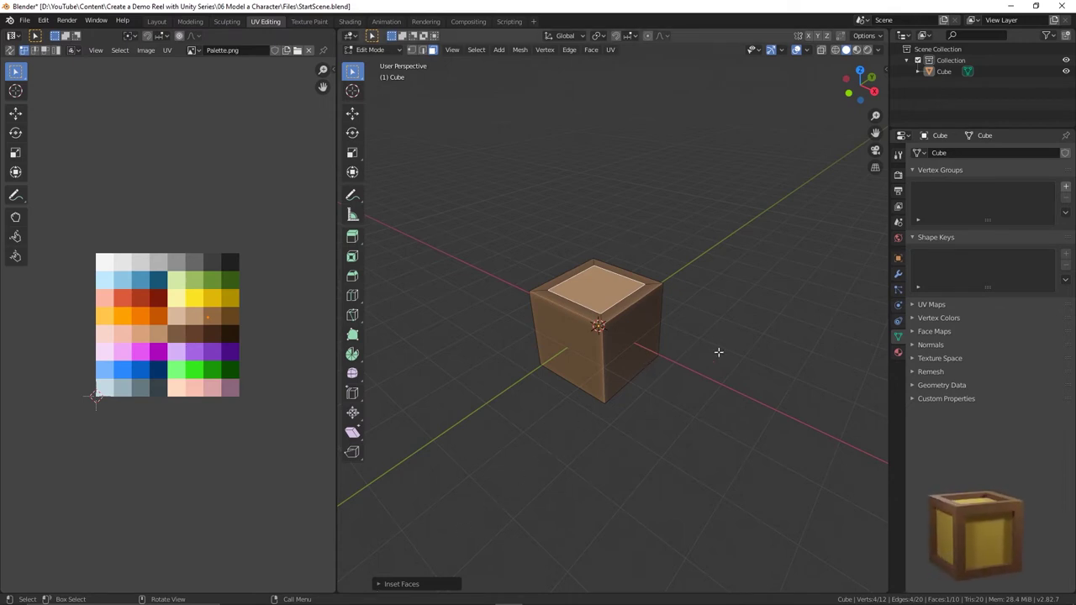
# - Enter 0.25 m as the Inset Faces thickness, then select the right-side face
pyautogui.click(382, 584)
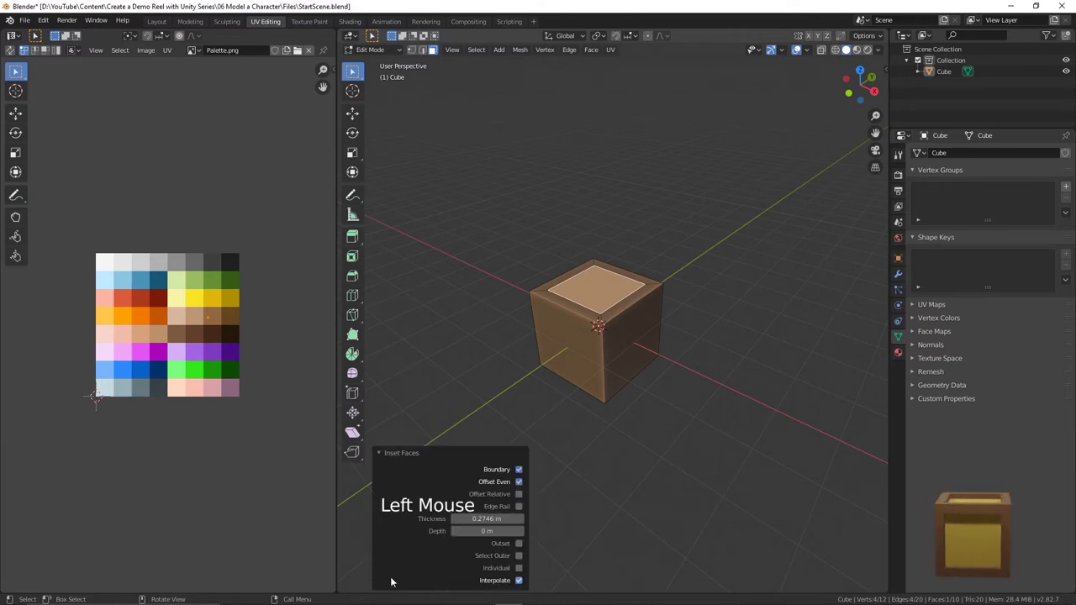
pyautogui.click(488, 519)
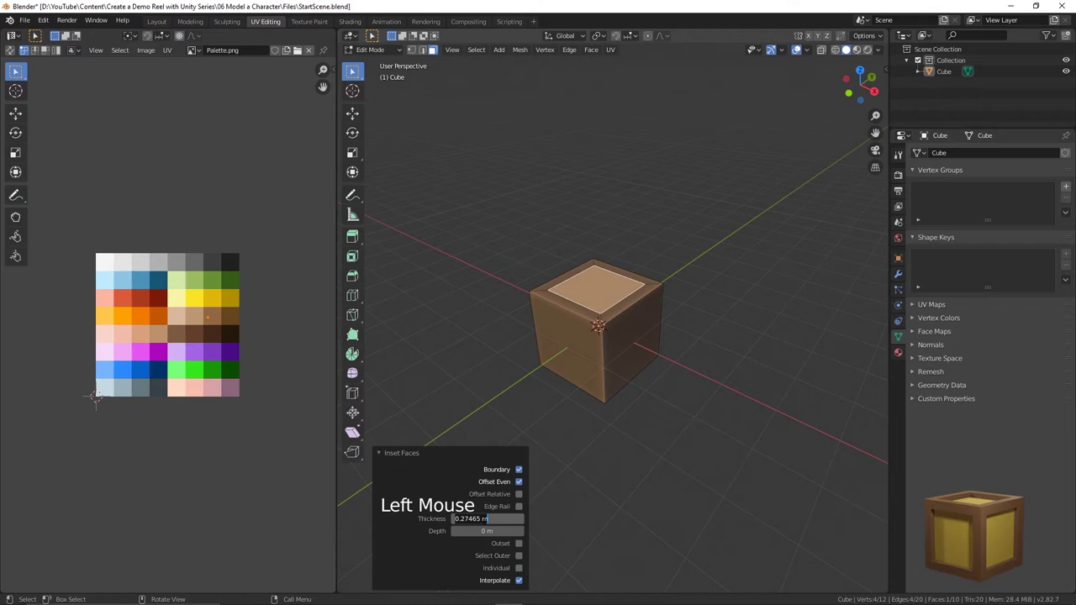
pyautogui.write('0.25')
pyautogui.press('Return')
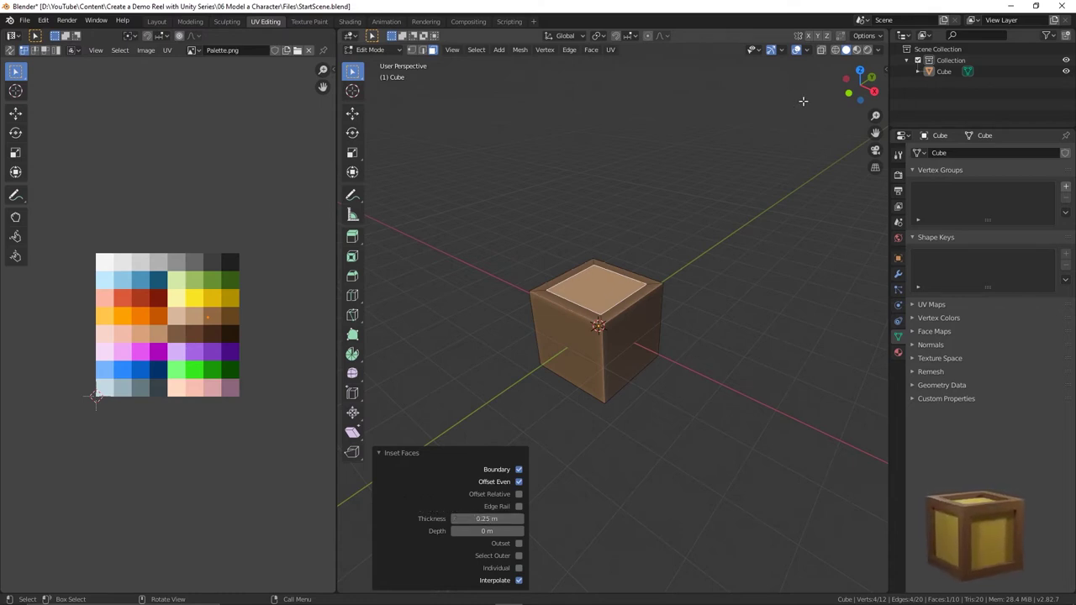
pyautogui.click(377, 453)
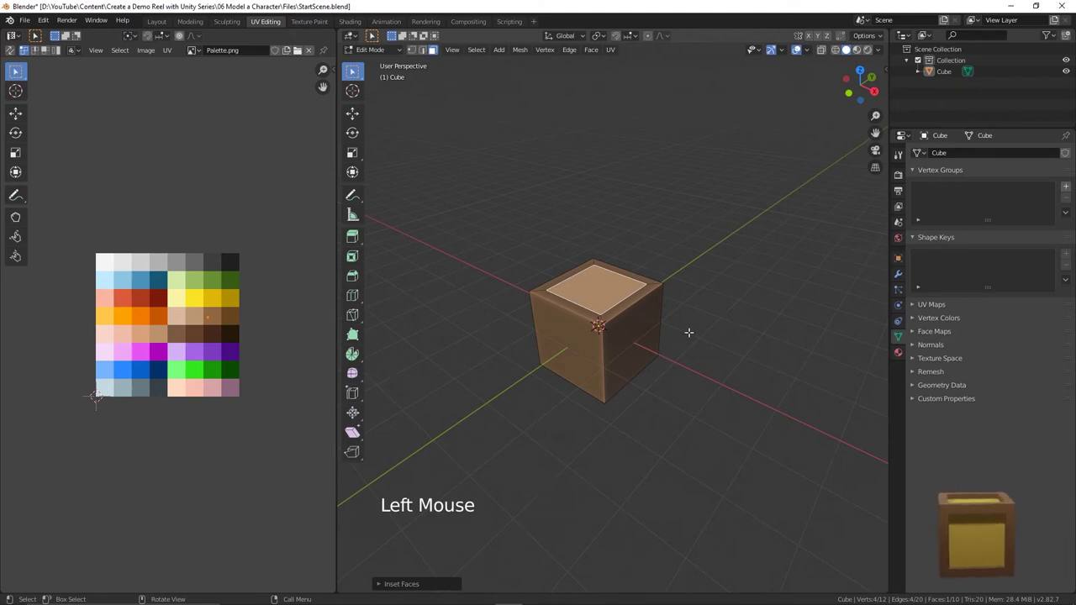
pyautogui.click(633, 334)
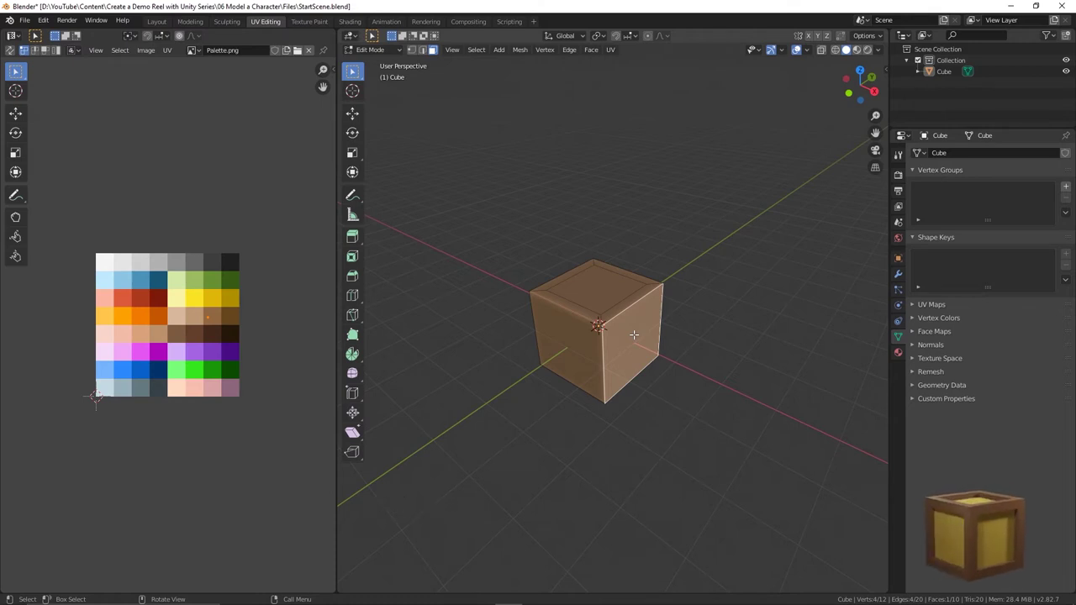
# - Inset the right-side face with a typed thickness of 0.25 m
pyautogui.press('i')
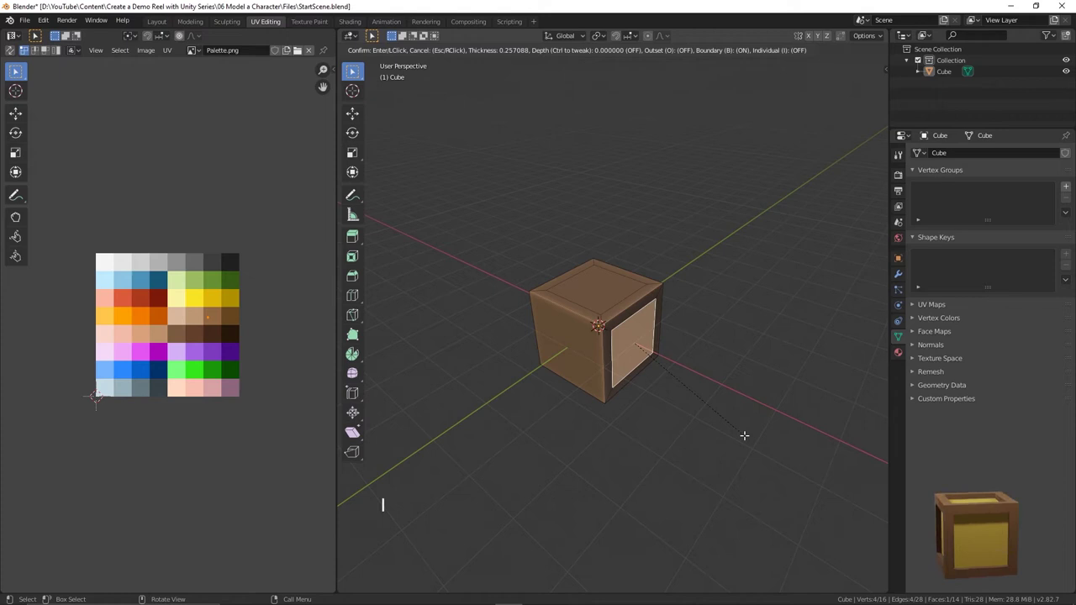
pyautogui.write('0.25')
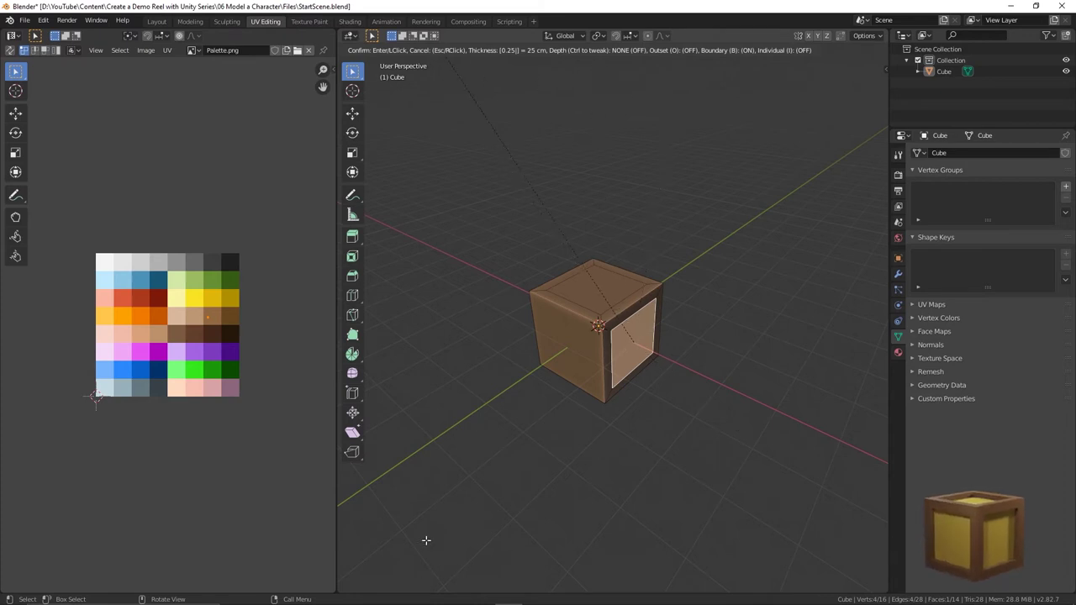
pyautogui.click(658, 306)
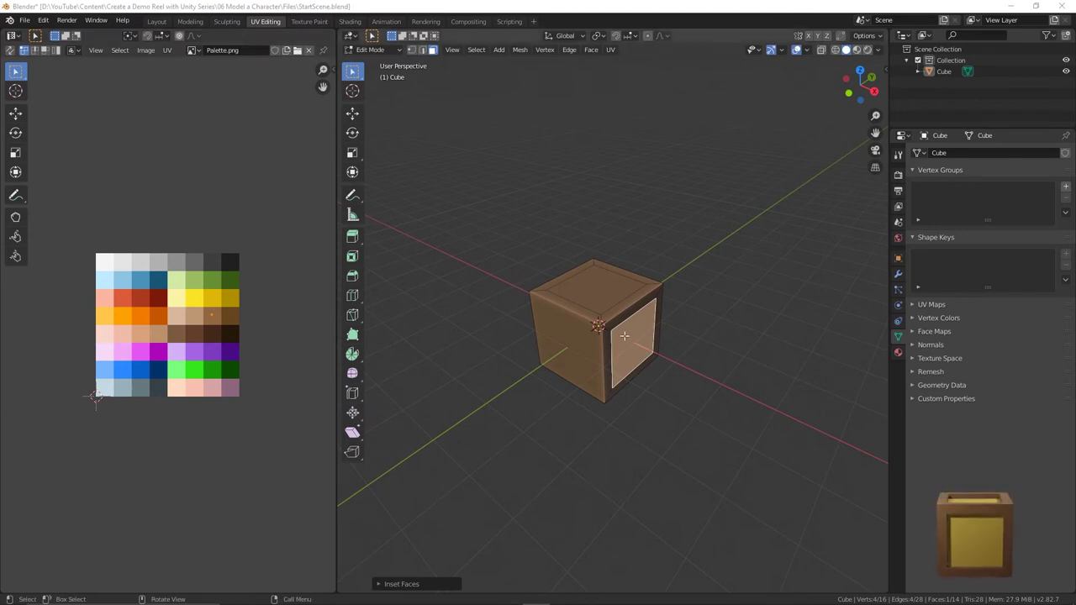
# - Select the front, left, bottom and back faces while orbiting, correcting one wrong pick
pyautogui.click(582, 360)
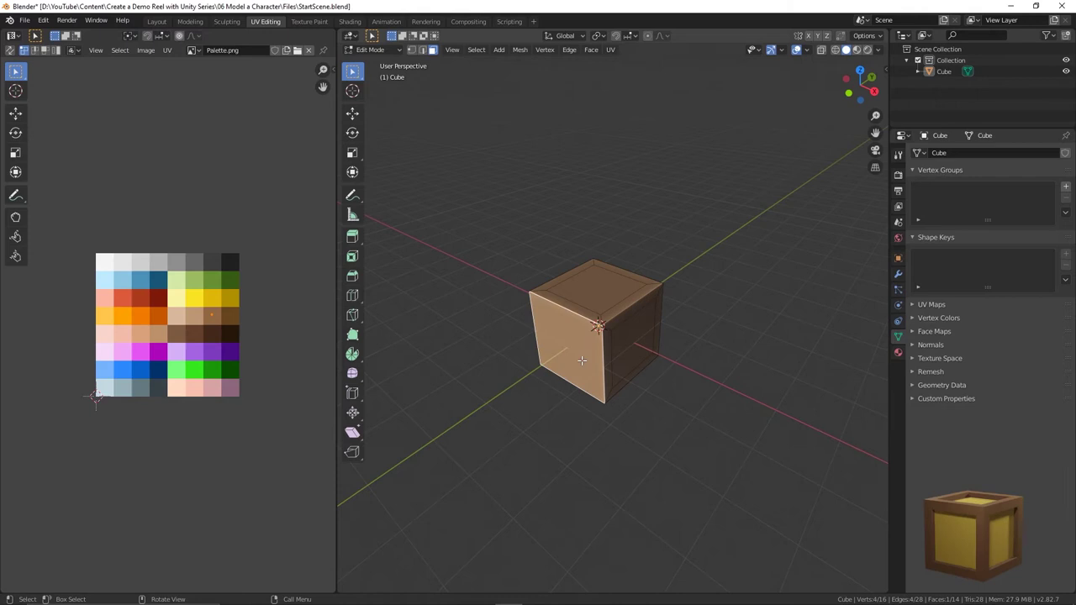
pyautogui.moveTo(570, 348); pyautogui.dragTo(681, 322, button='middle')
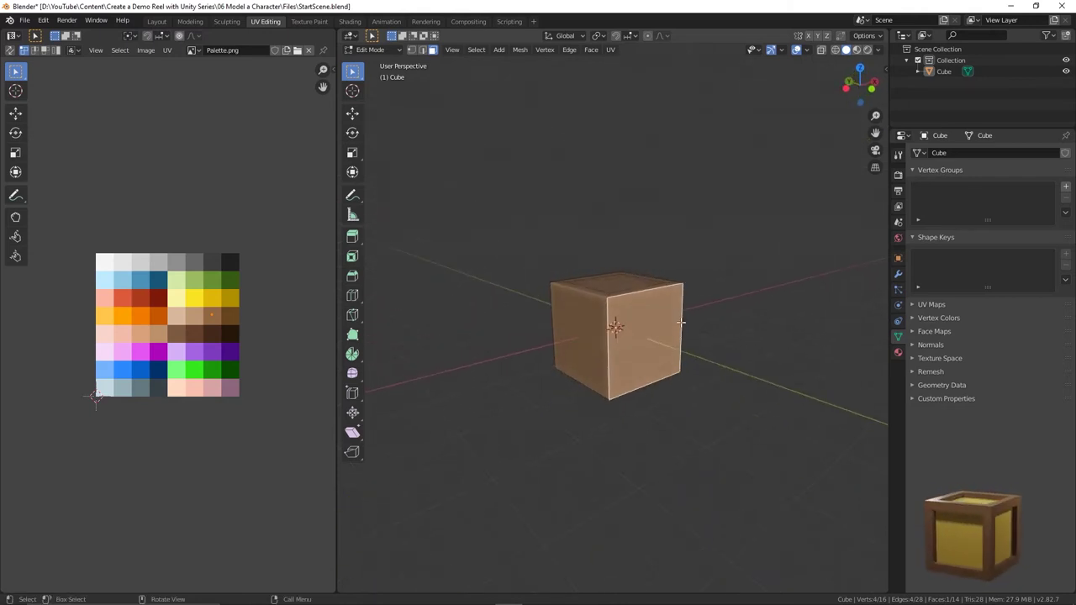
pyautogui.keyDown('shift'); pyautogui.click(595, 357); pyautogui.keyUp('shift')
pyautogui.moveTo(594, 357); pyautogui.dragTo(739, 356, button='middle')
pyautogui.keyDown('shift'); pyautogui.click(592, 344); pyautogui.keyUp('shift')
pyautogui.keyDown('shift'); pyautogui.click(637, 349); pyautogui.keyUp('shift')
pyautogui.keyDown('shift'); pyautogui.click(597, 358); pyautogui.keyUp('shift')
pyautogui.keyDown('shift'); pyautogui.click(579, 341); pyautogui.keyUp('shift')
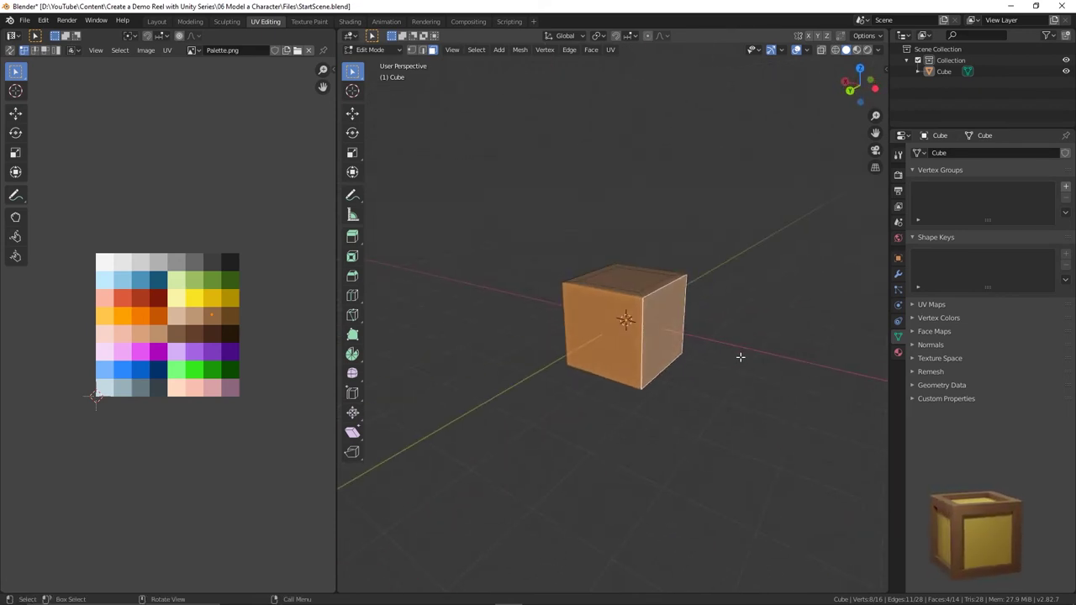
# - Inset the four selected faces by 0.25 m and clear the selection
pyautogui.press('i')
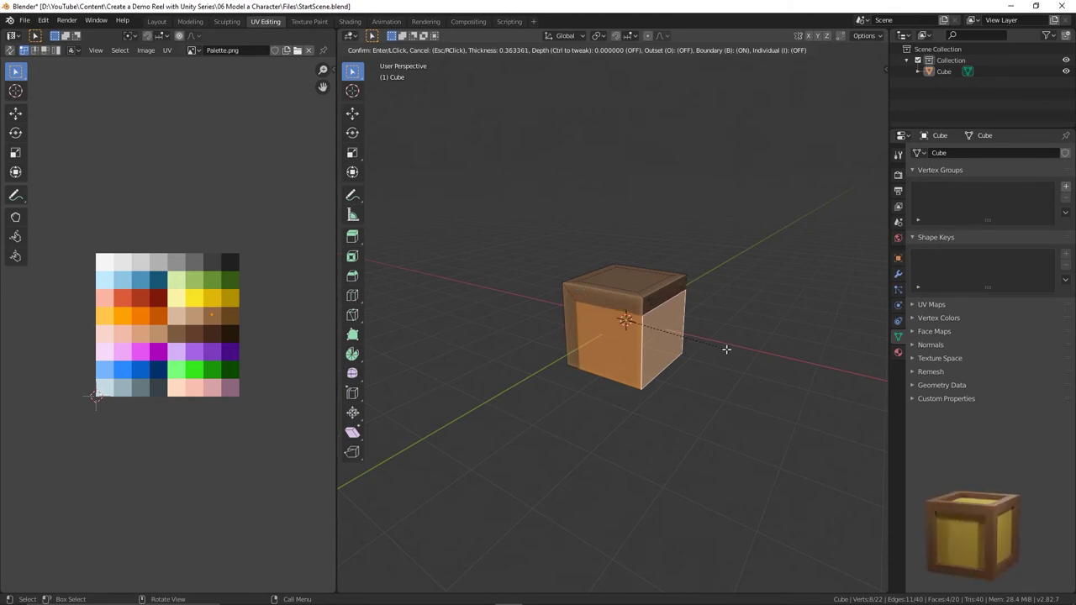
pyautogui.press('Escape')
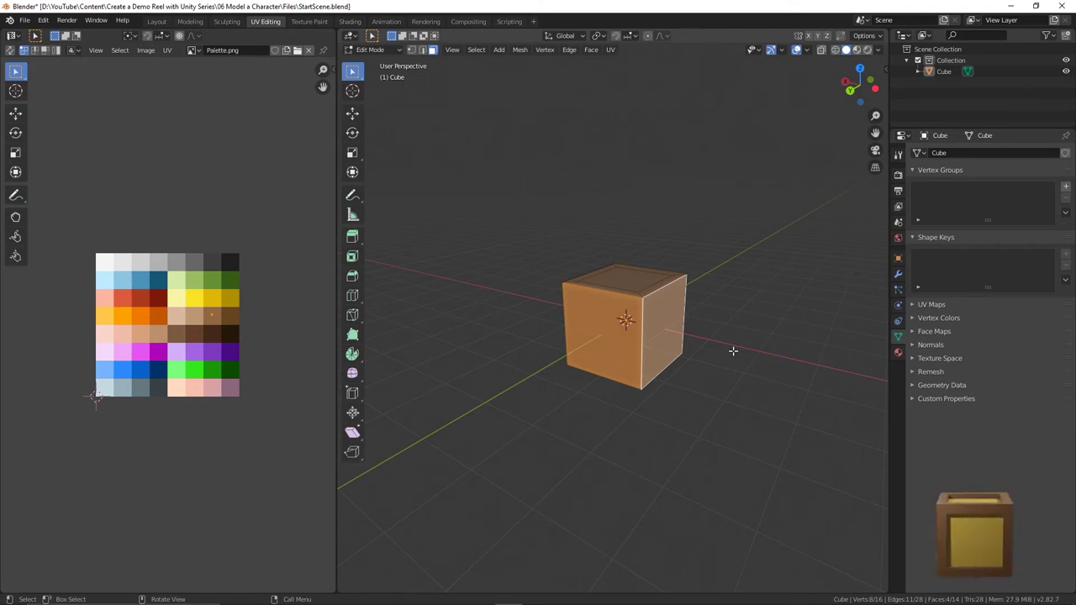
pyautogui.press('i')
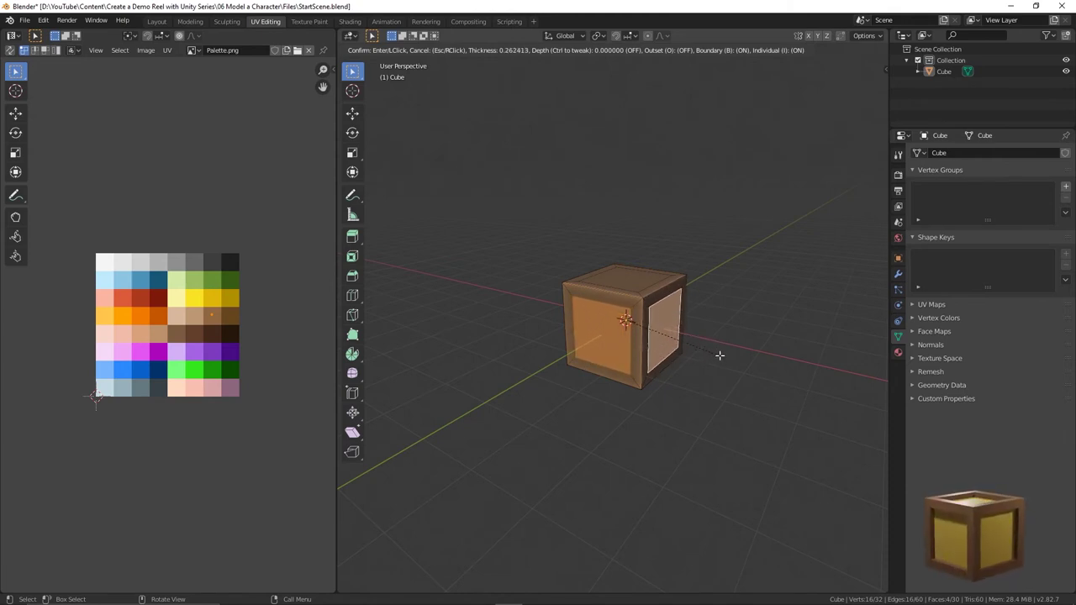
pyautogui.write('0.25')
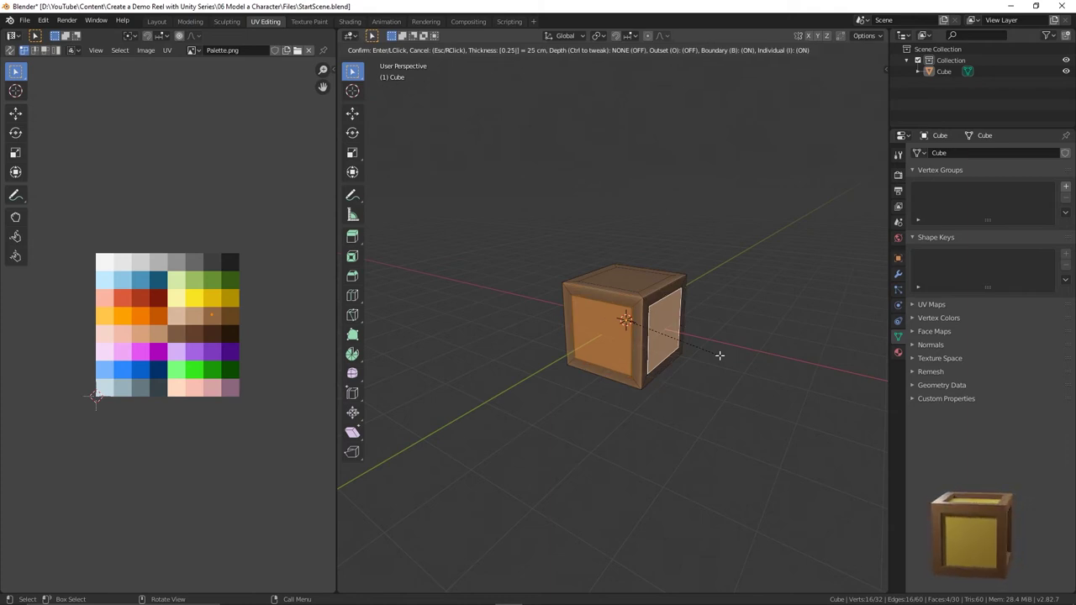
pyautogui.press('Return')
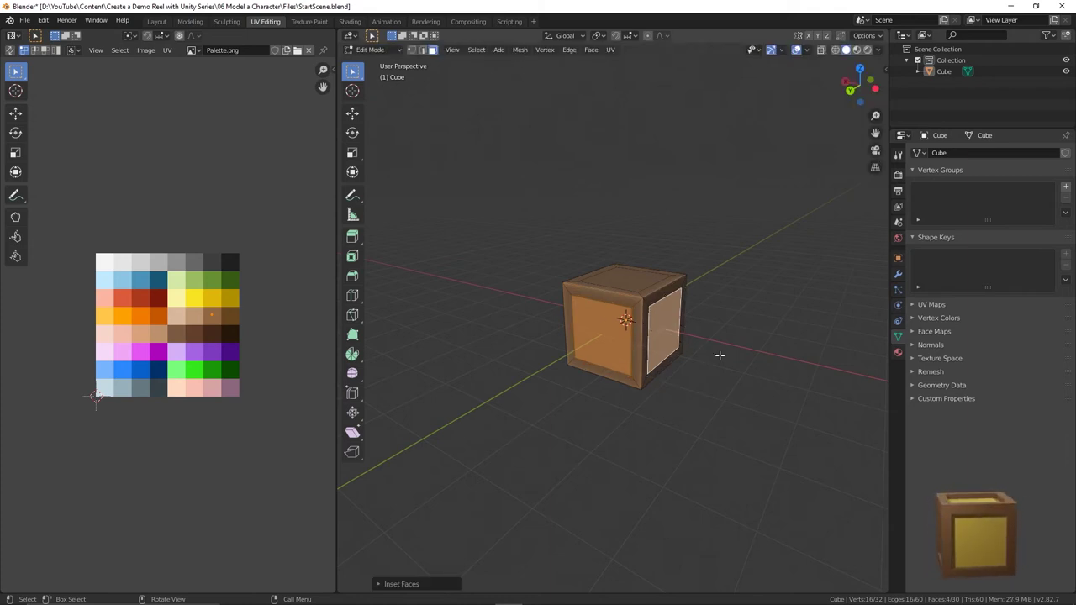
pyautogui.hotkey('alt', 'a')
# - Orbit and zoom around the cube to check the inset panels on all six sides
pyautogui.moveTo(745, 324); pyautogui.dragTo(564, 343, button='middle')
pyautogui.moveTo(676, 284); pyautogui.dragTo(661, 303, button='middle')
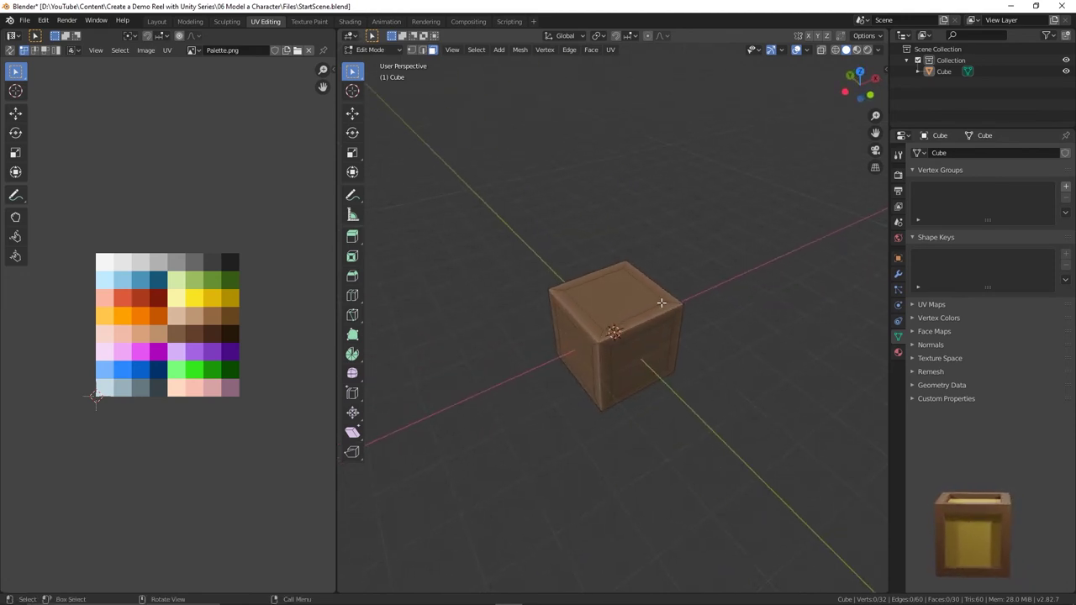
pyautogui.scroll(1, 637, 335)
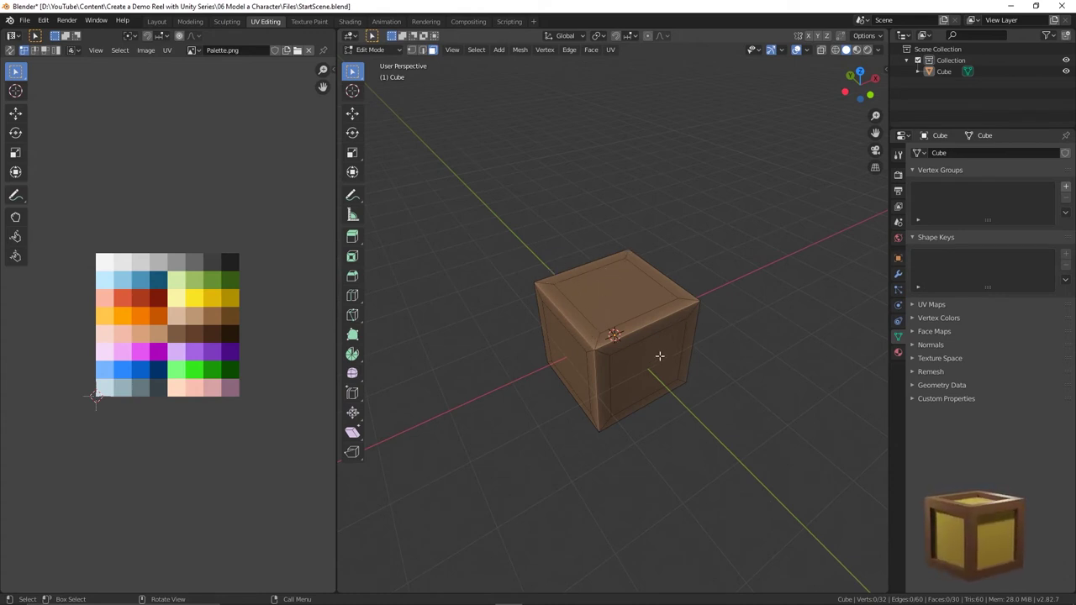
pyautogui.moveTo(636, 365); pyautogui.dragTo(646, 397, button='middle')
pyautogui.moveTo(707, 329); pyautogui.dragTo(554, 288, button='middle')
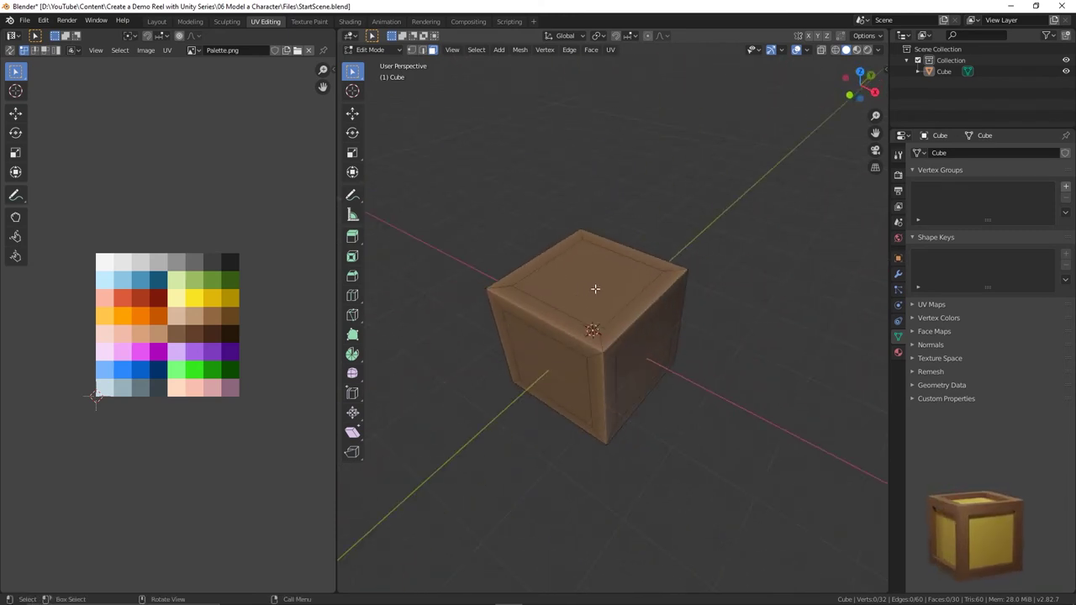
# - Extrude the top inner panel and set its Z offset to -0.15 m
pyautogui.click(596, 288)
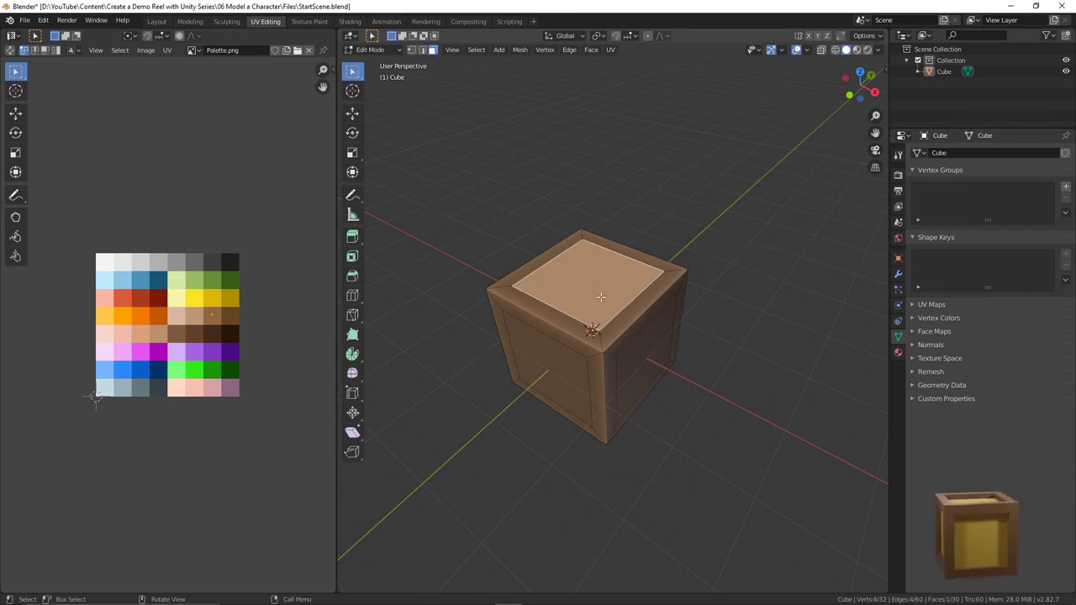
pyautogui.press('e')
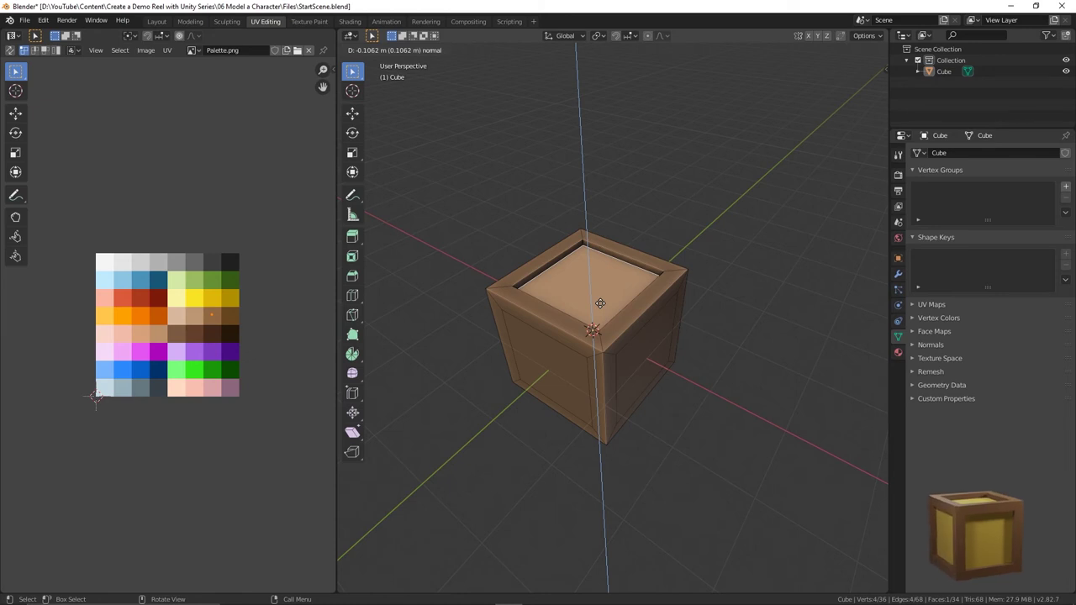
pyautogui.click(600, 303)
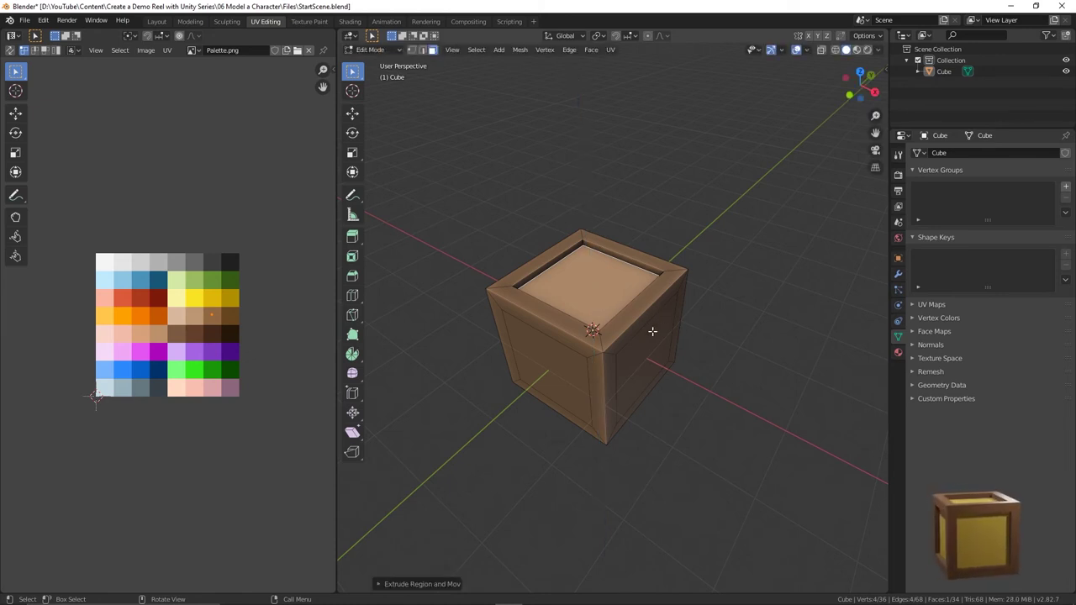
pyautogui.click(378, 584)
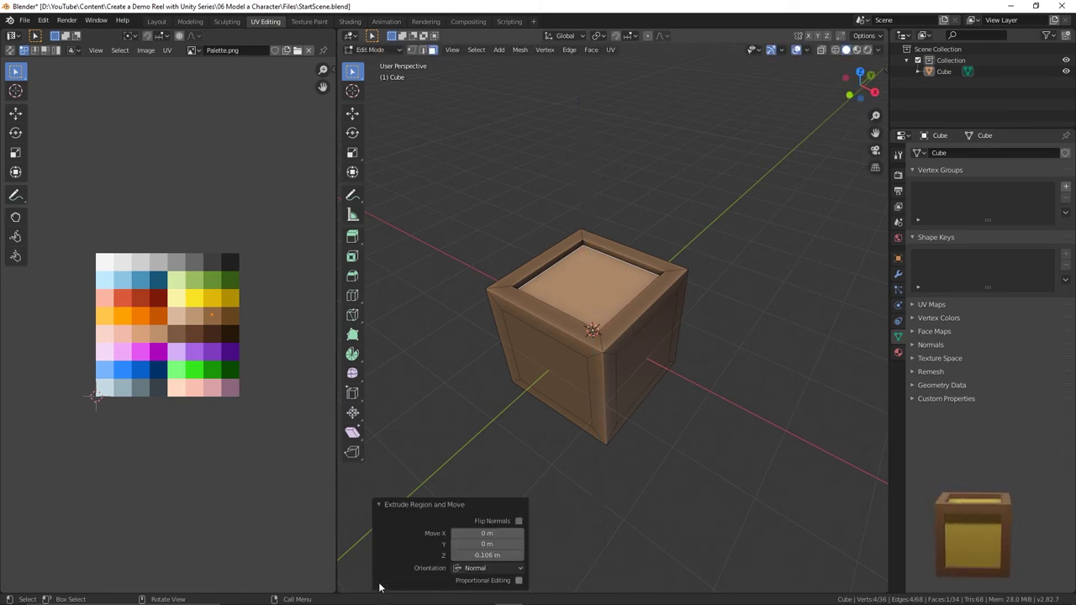
pyautogui.click(487, 555)
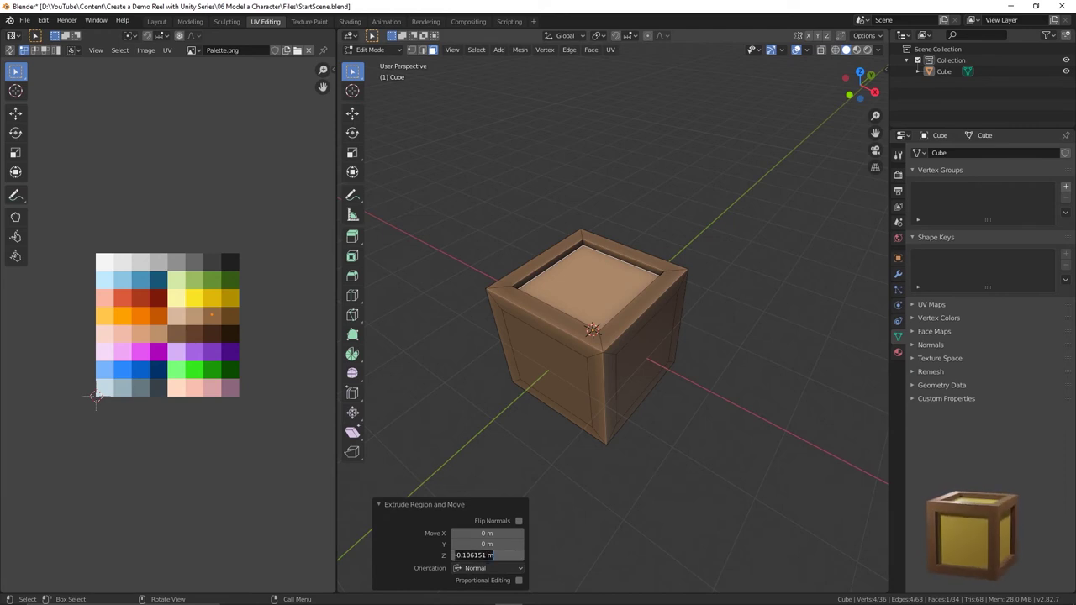
pyautogui.write('-0.1')
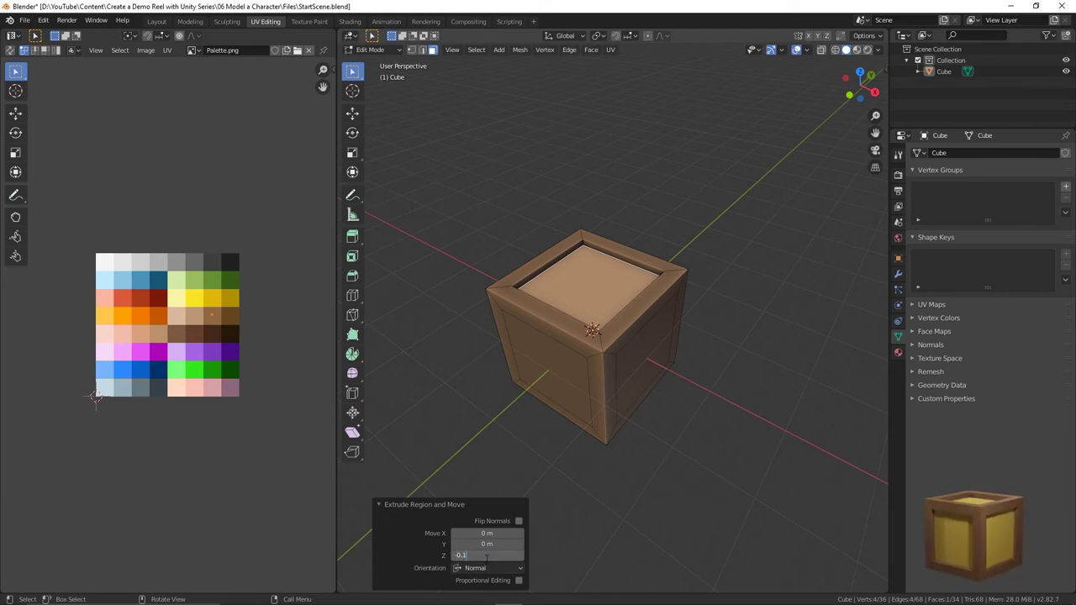
pyautogui.press('Return')
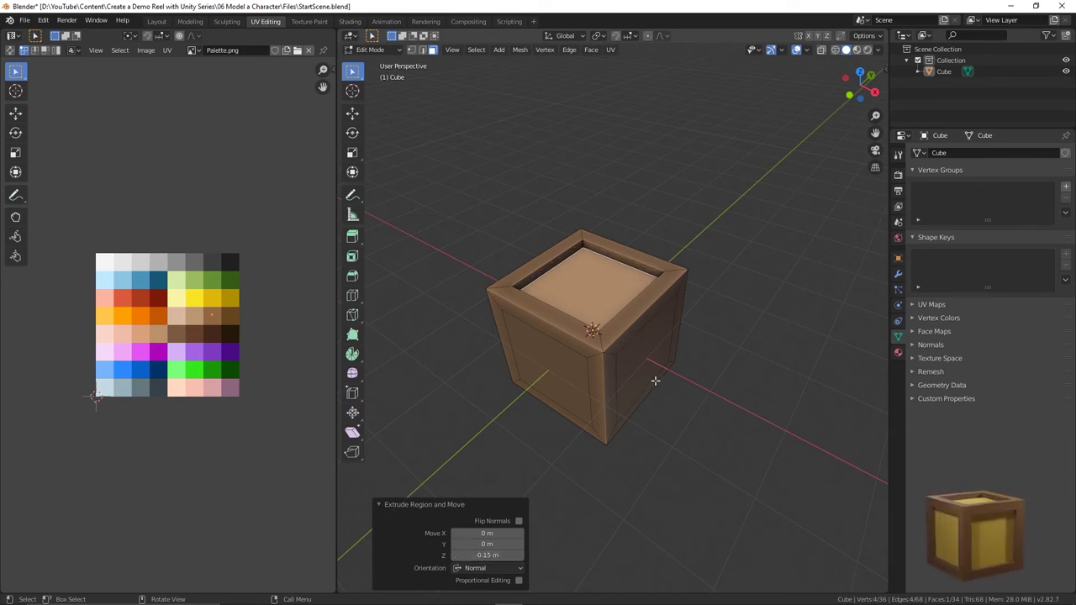
# - Select the right-side inner panel, orbiting around the crate
pyautogui.moveTo(770, 346); pyautogui.dragTo(762, 338, button='middle')
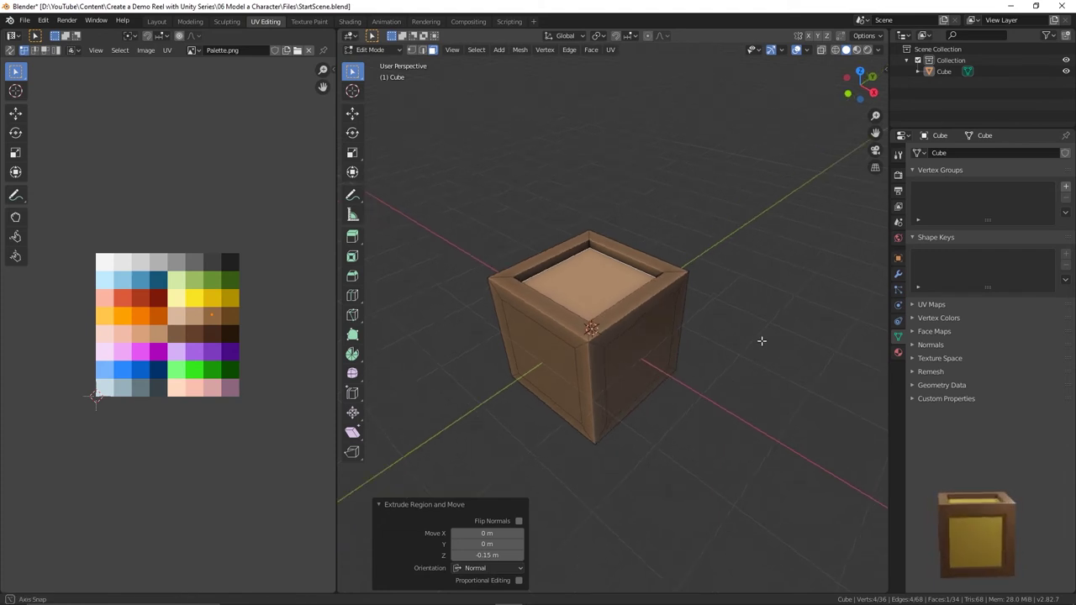
pyautogui.click(629, 375)
pyautogui.moveTo(555, 378); pyautogui.dragTo(620, 361, button='middle')
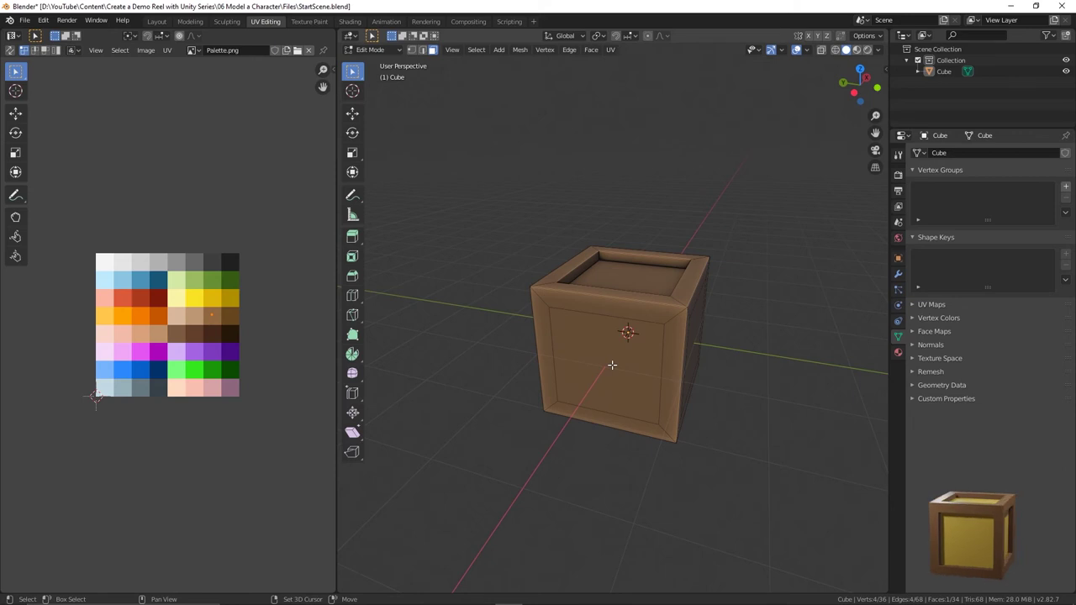
# - Add the front, side and bottom inner panels to the selection while orbiting
pyautogui.keyDown('shift'); pyautogui.click(608, 367); pyautogui.keyUp('shift')
pyautogui.moveTo(608, 367); pyautogui.dragTo(776, 409, button='middle')
pyautogui.keyDown('shift'); pyautogui.click(684, 370); pyautogui.keyUp('shift')
pyautogui.keyDown('shift'); pyautogui.click(683, 370); pyautogui.keyUp('shift')
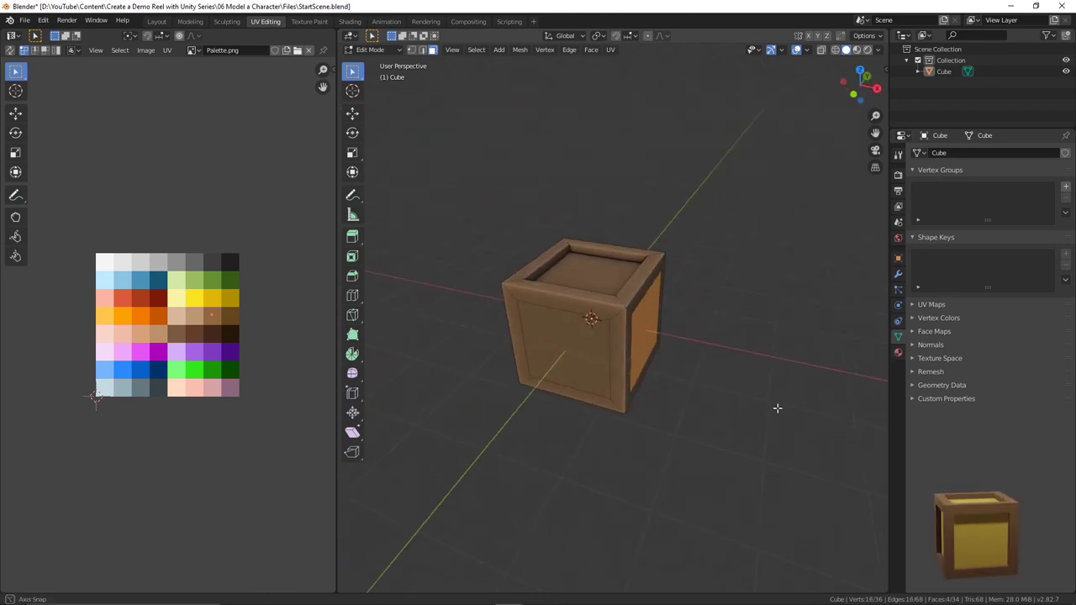
pyautogui.keyDown('shift'); pyautogui.click(559, 379); pyautogui.keyUp('shift')
pyautogui.moveTo(558, 379); pyautogui.dragTo(640, 342, button='middle')
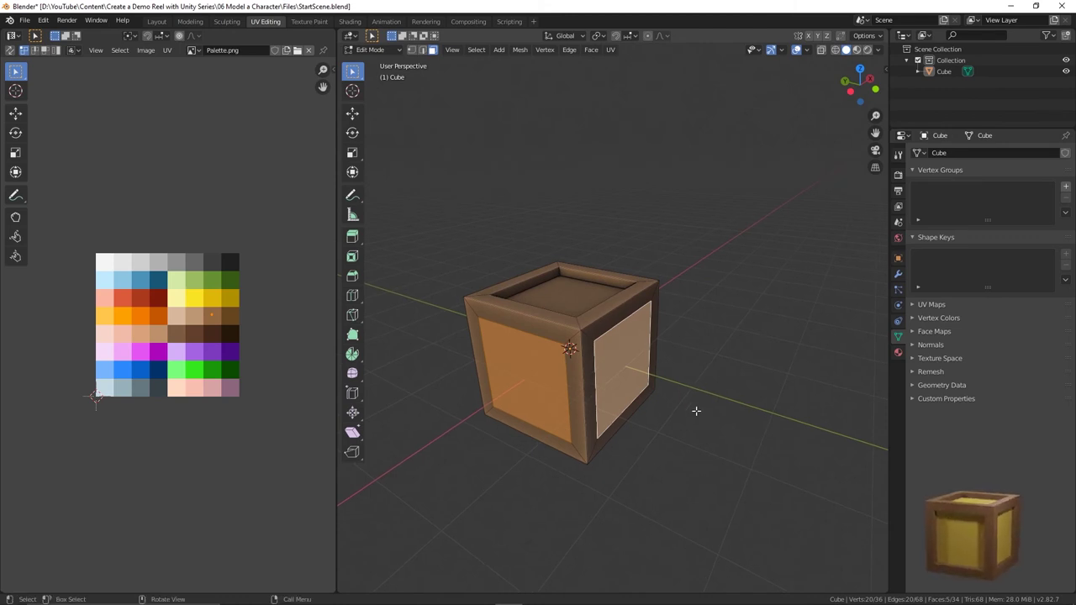
# - Extrude the selected panels along their individual normals by -0.15, after cancelling a plain extrude
pyautogui.press('e')
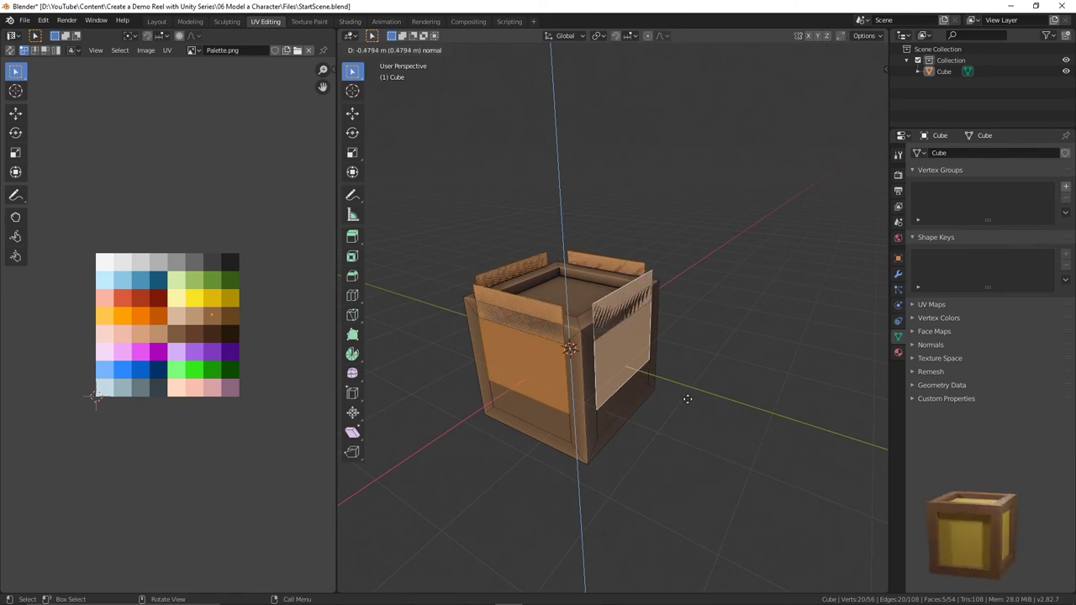
pyautogui.click(695, 407)
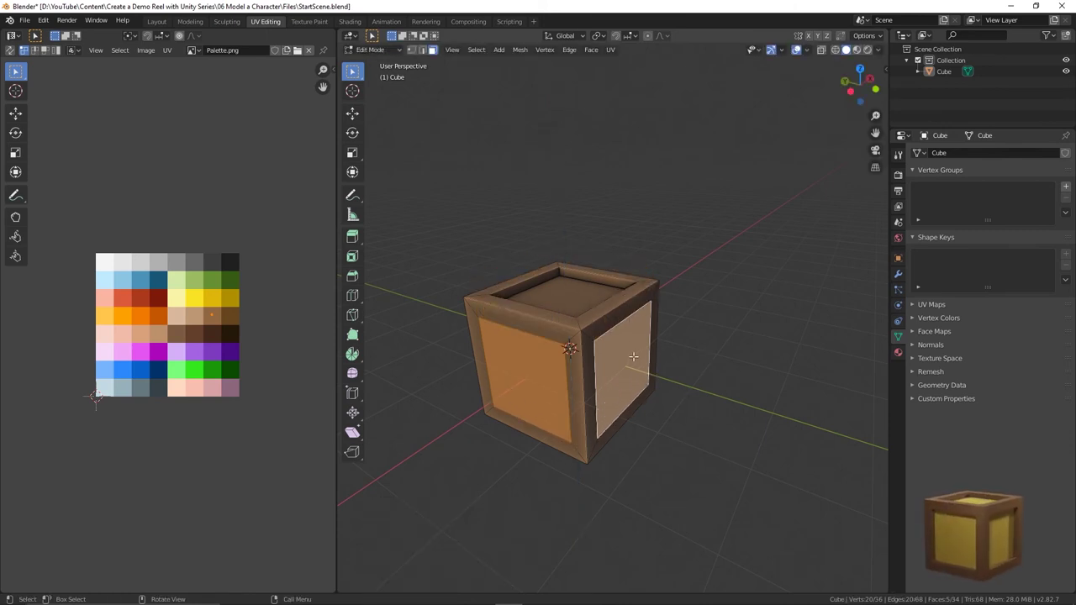
pyautogui.moveTo(703, 361); pyautogui.dragTo(443, 330, button='middle')
pyautogui.moveTo(649, 317); pyautogui.dragTo(676, 327, button='middle')
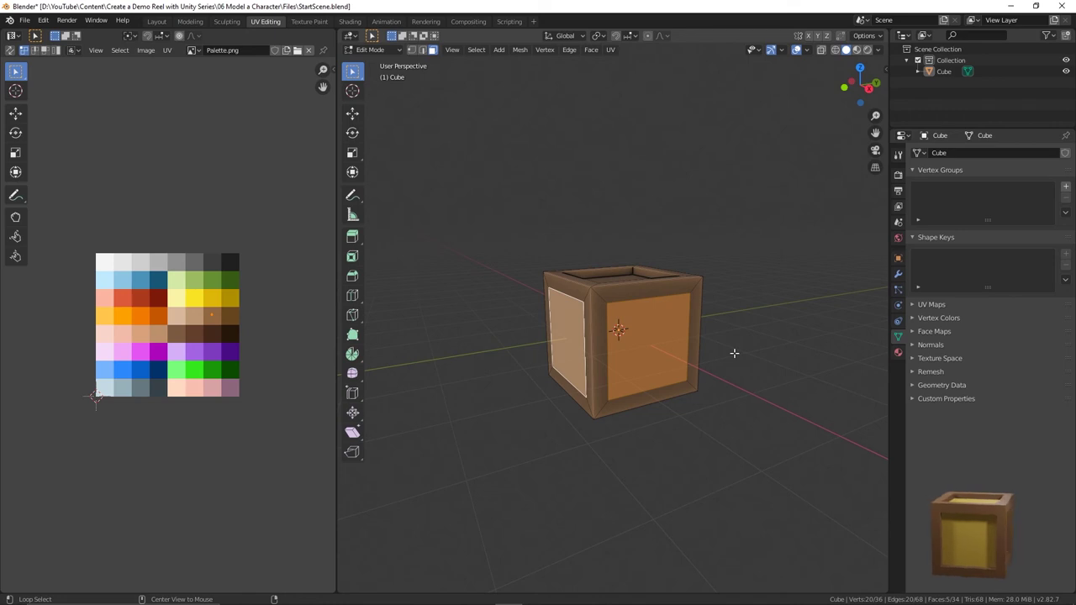
pyautogui.hotkey('alt', 'e')
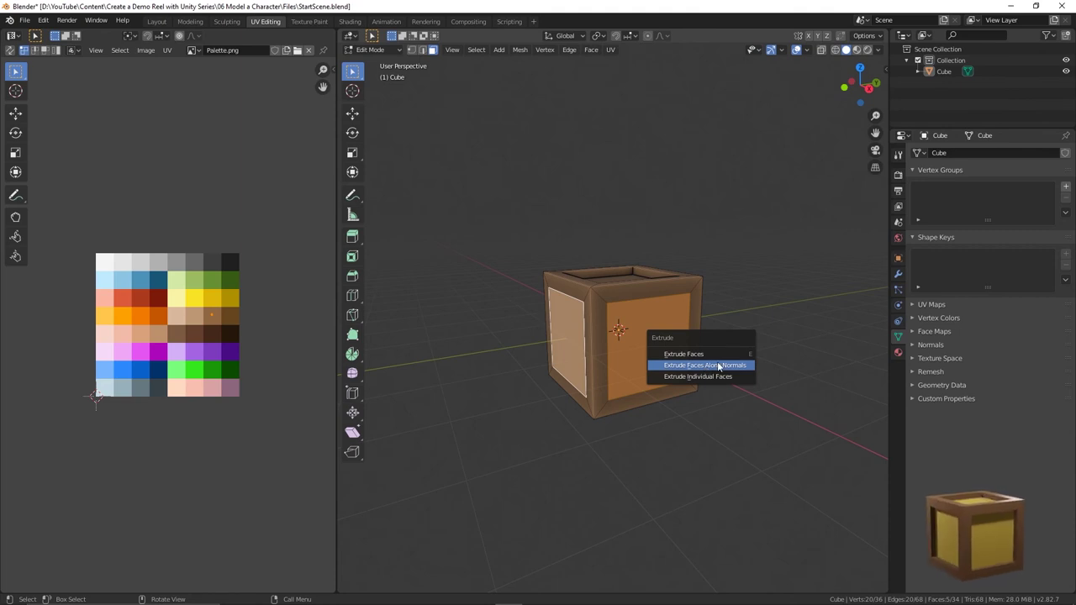
pyautogui.click(702, 365)
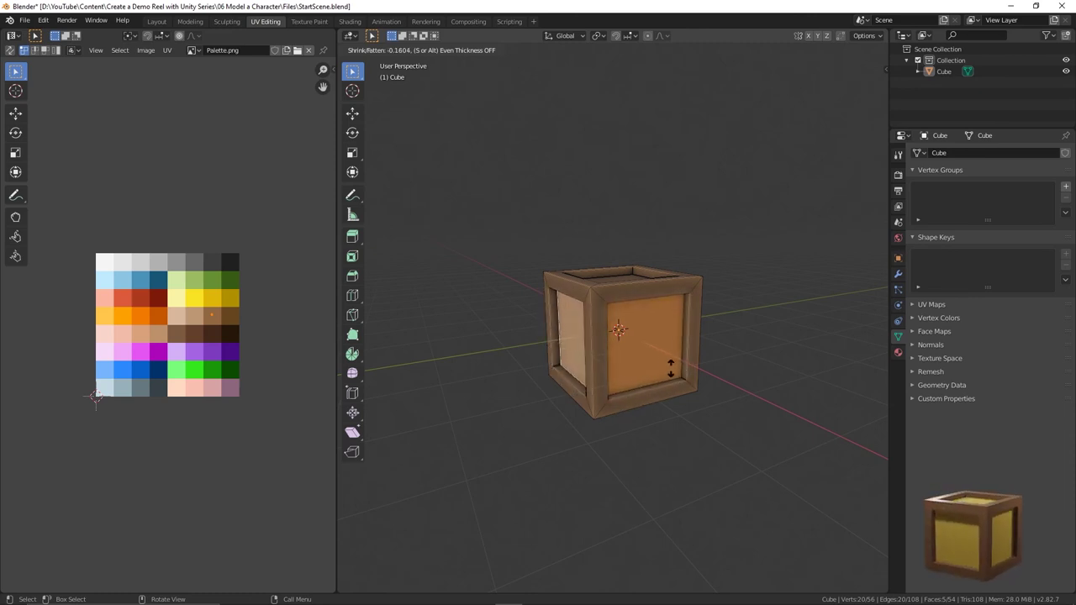
pyautogui.write('-0')
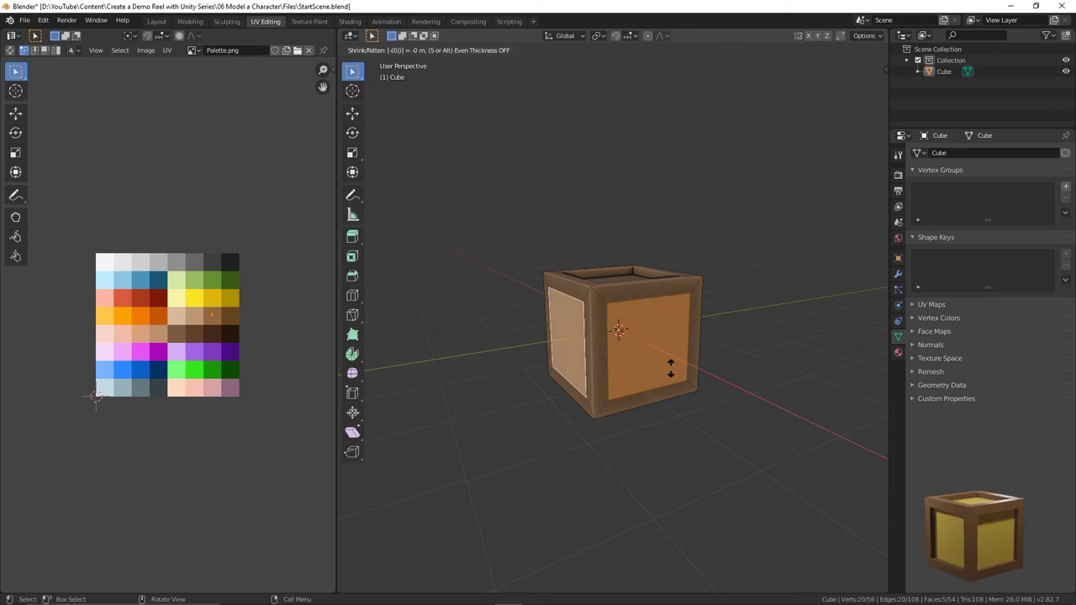
pyautogui.write('.15')
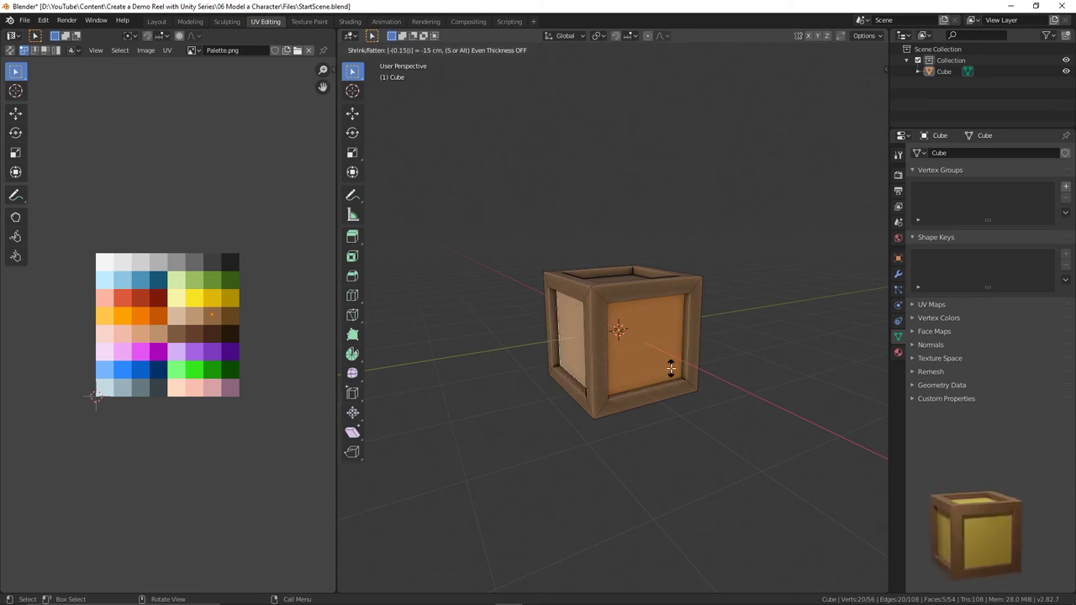
pyautogui.press('Return')
# - Select the crate's six recessed inner panel faces: left, top, bottom and front panels
pyautogui.moveTo(782, 296); pyautogui.dragTo(608, 274, button='middle')
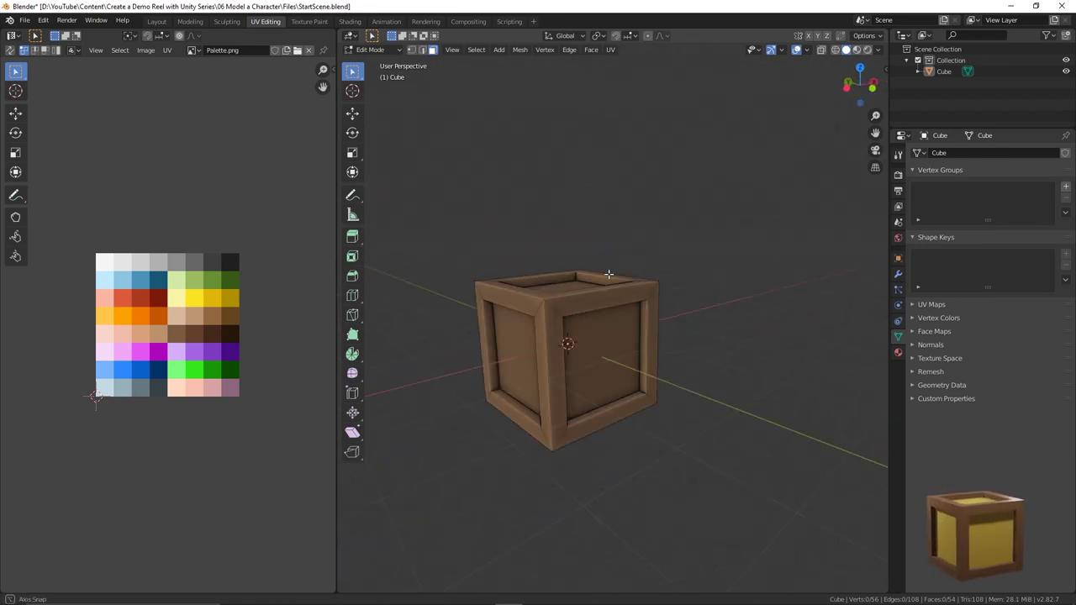
pyautogui.click(521, 367)
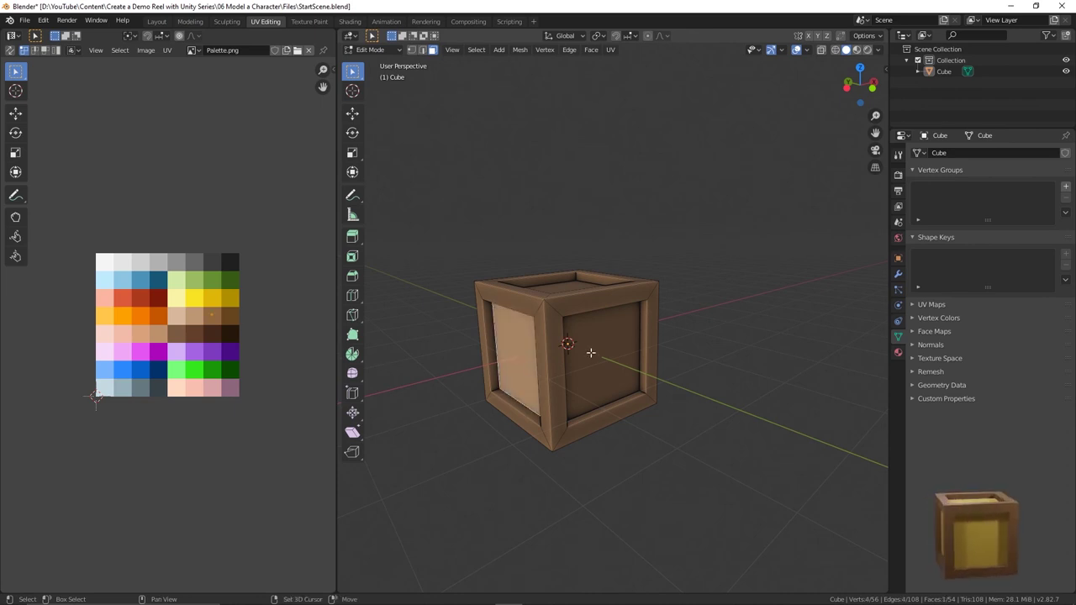
pyautogui.keyDown('shift'); pyautogui.click(578, 312); pyautogui.keyUp('shift')
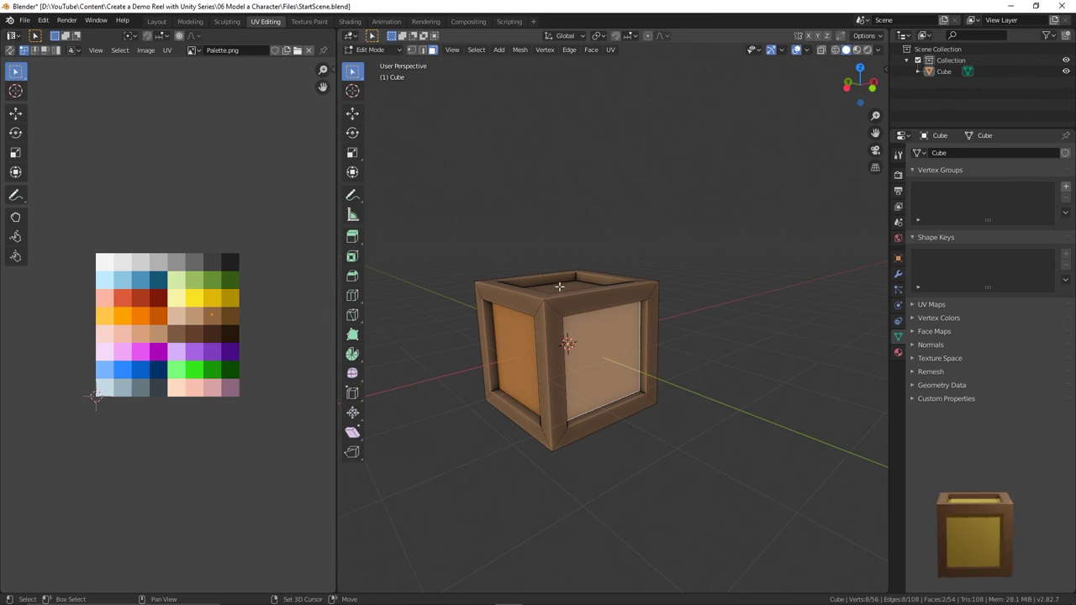
pyautogui.keyDown('shift'); pyautogui.click(559, 287); pyautogui.keyUp('shift')
pyautogui.moveTo(559, 287); pyautogui.dragTo(607, 334, button='middle')
pyautogui.keyDown('shift'); pyautogui.click(549, 328); pyautogui.keyUp('shift')
pyautogui.keyDown('shift'); pyautogui.click(594, 320); pyautogui.keyUp('shift')
pyautogui.keyDown('shift'); pyautogui.click(671, 260); pyautogui.keyUp('shift')
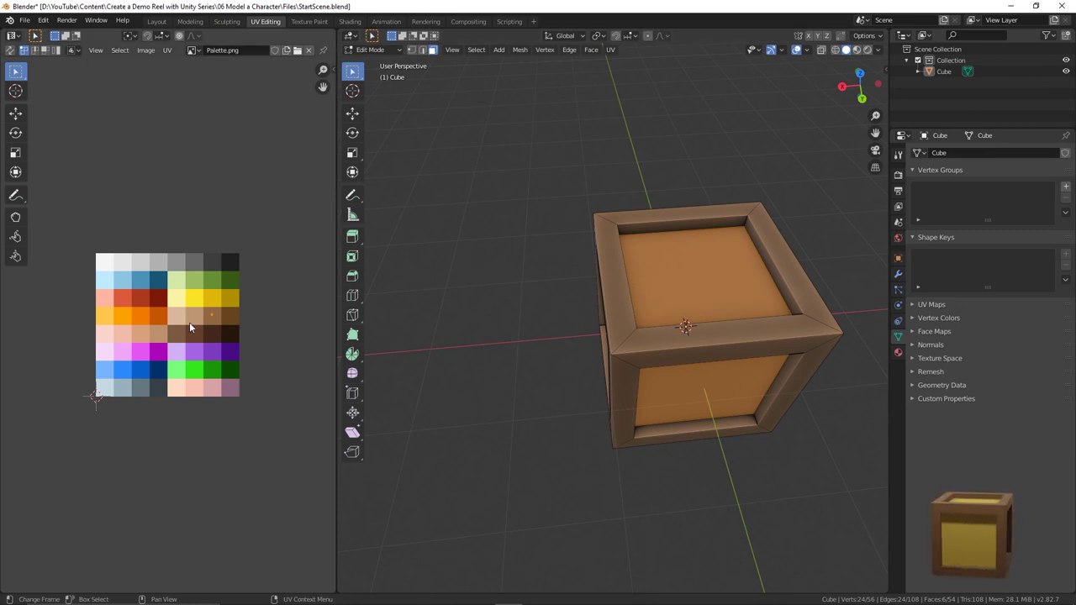
# - Move the panels' UVs onto the yellow swatch first, then onto the orange palette swatch
pyautogui.press('g')
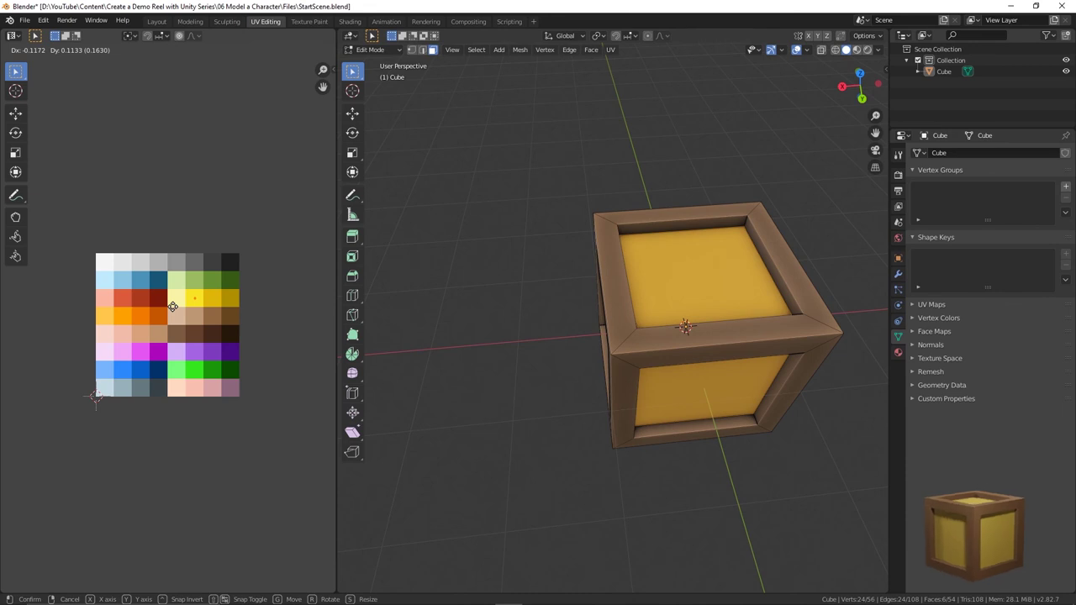
pyautogui.click(173, 306)
pyautogui.moveTo(550, 384); pyautogui.dragTo(525, 370, button='middle')
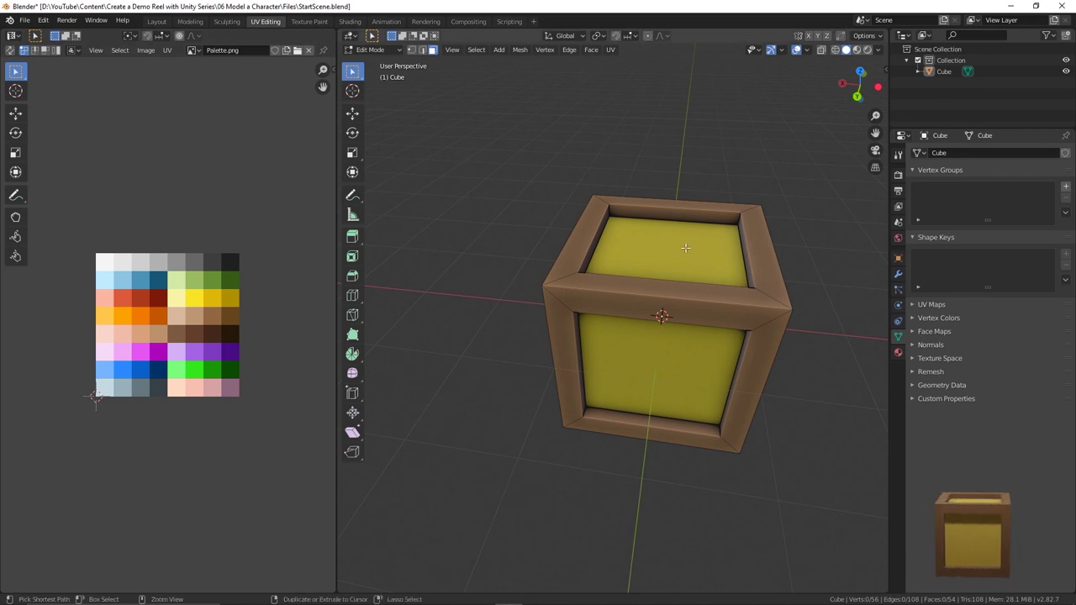
pyautogui.press('l')
pyautogui.press('g')
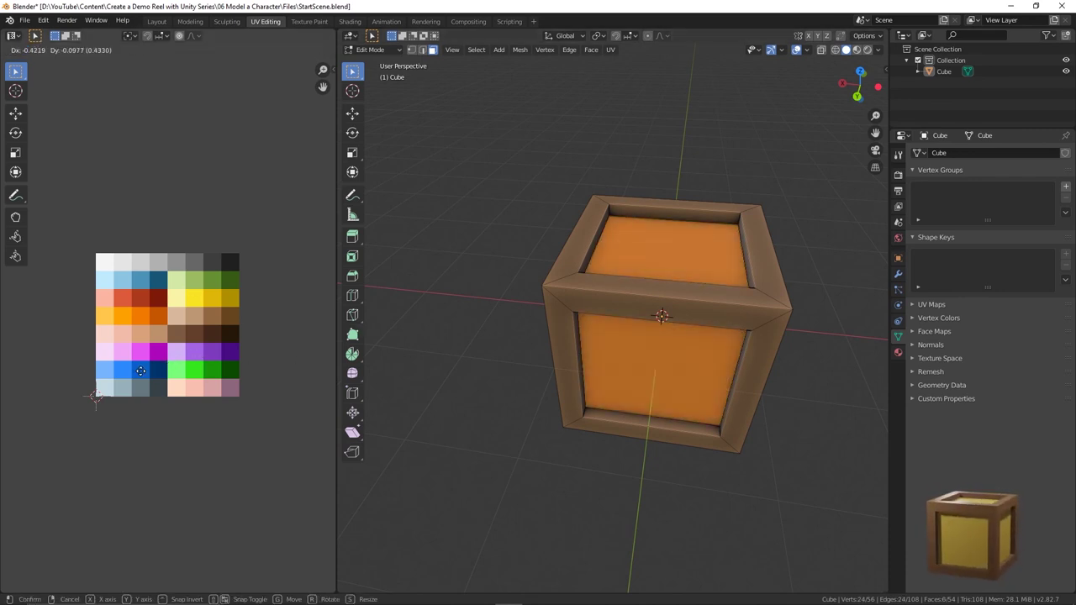
pyautogui.click(112, 382)
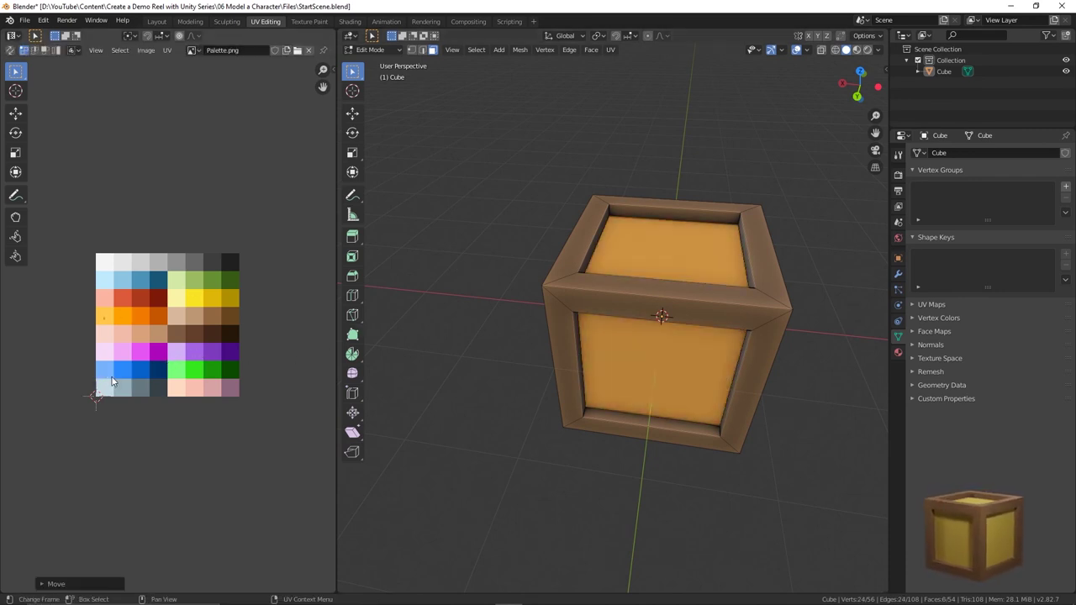
pyautogui.moveTo(529, 317); pyautogui.dragTo(746, 269, button='middle')
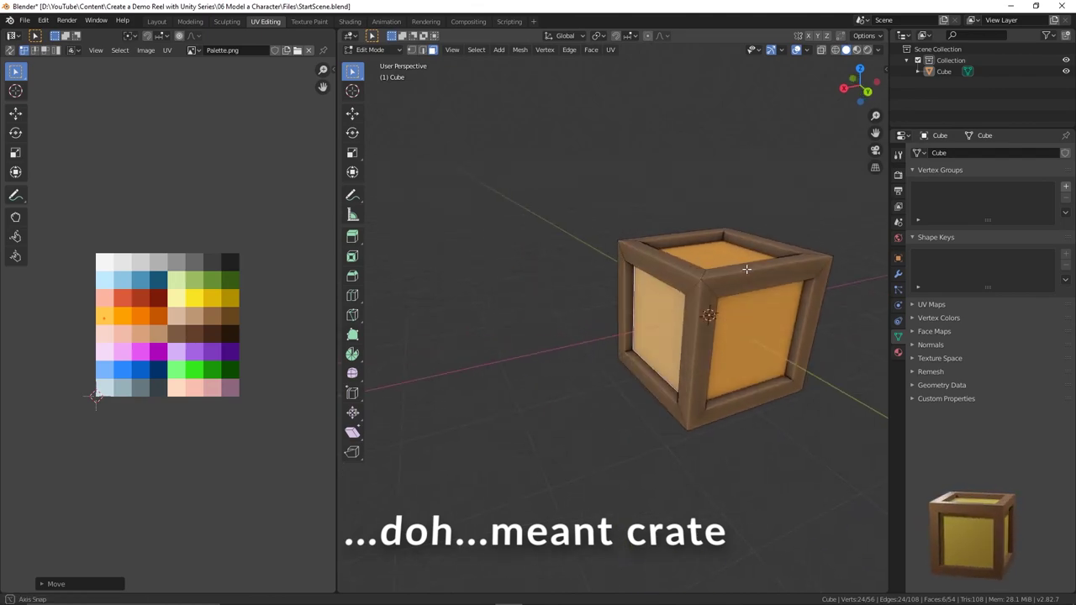